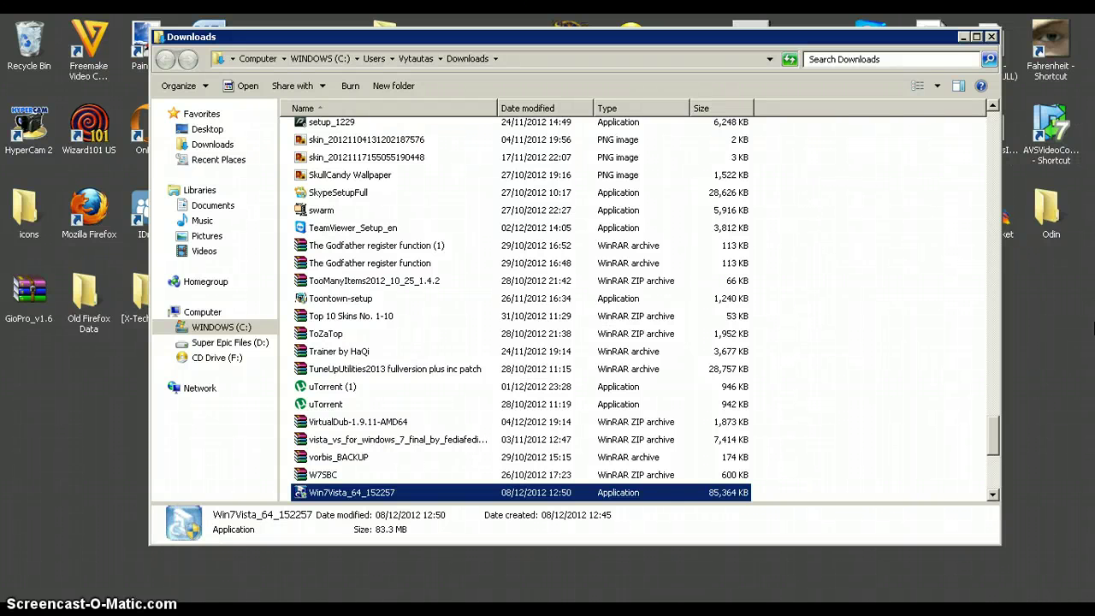
Minimize the Downloads Explorer window to reveal the YouTube guide in the browser
drag(630, 45, 627, 44)
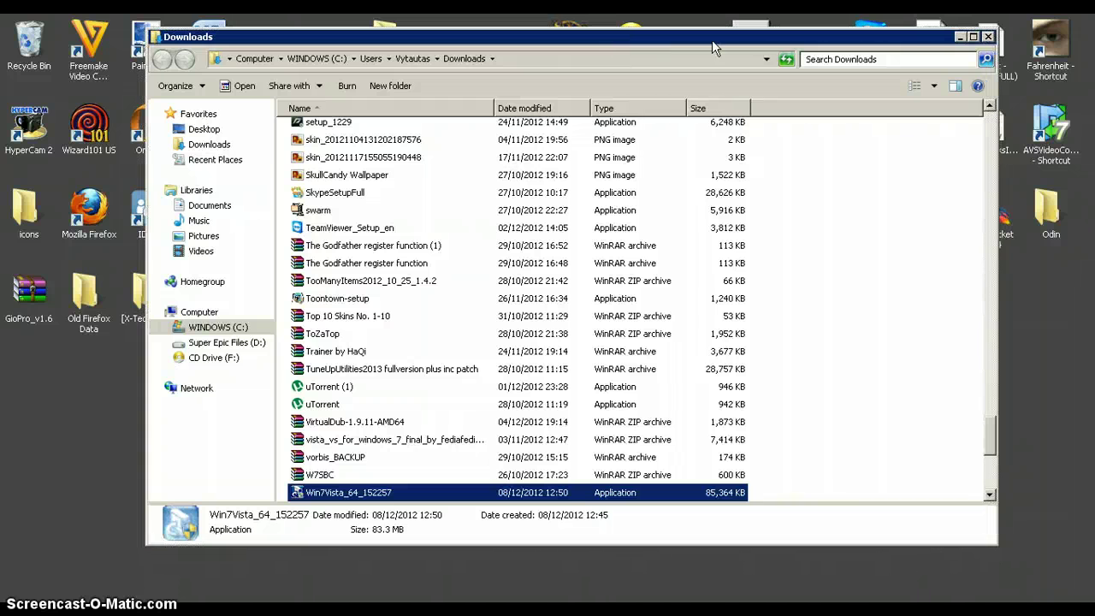
click(960, 38)
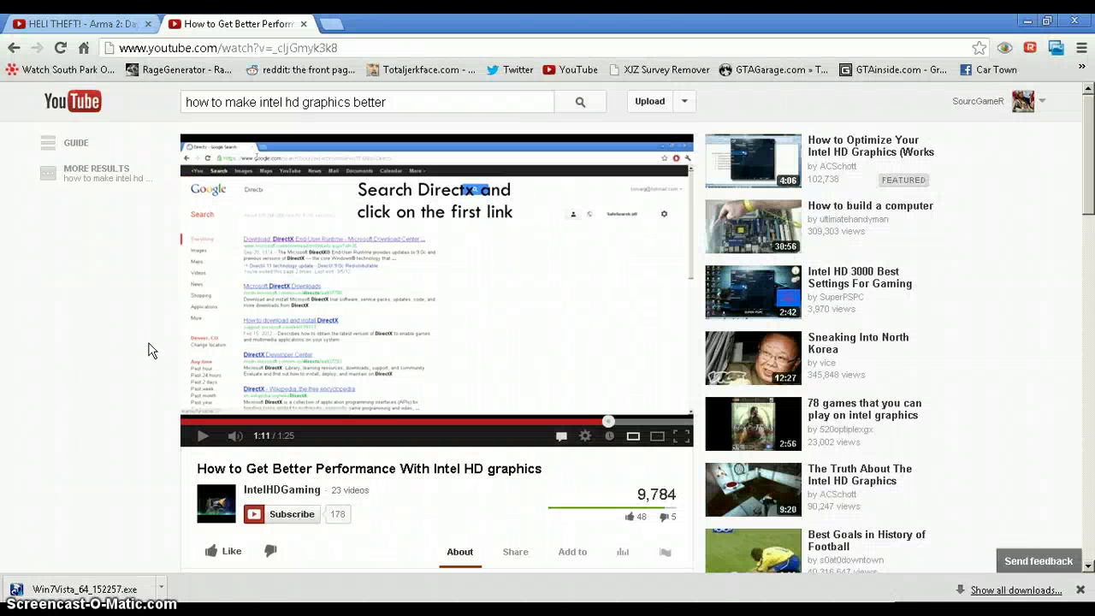
Open Chrome's browsing history with Ctrl+H and close the extra empty tab
click(325, 23)
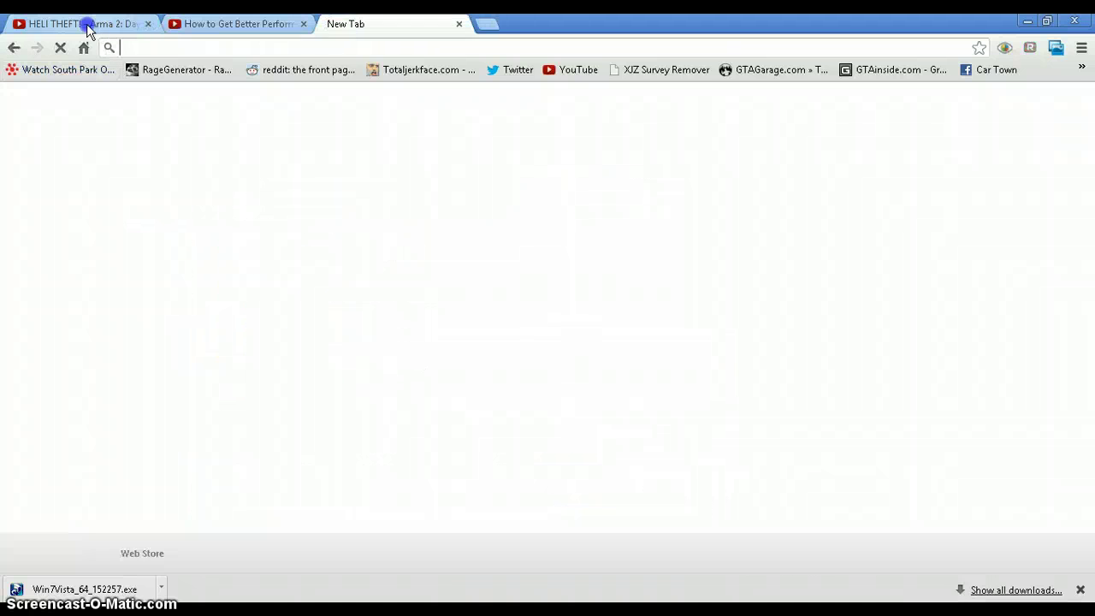
click(88, 27)
click(376, 23)
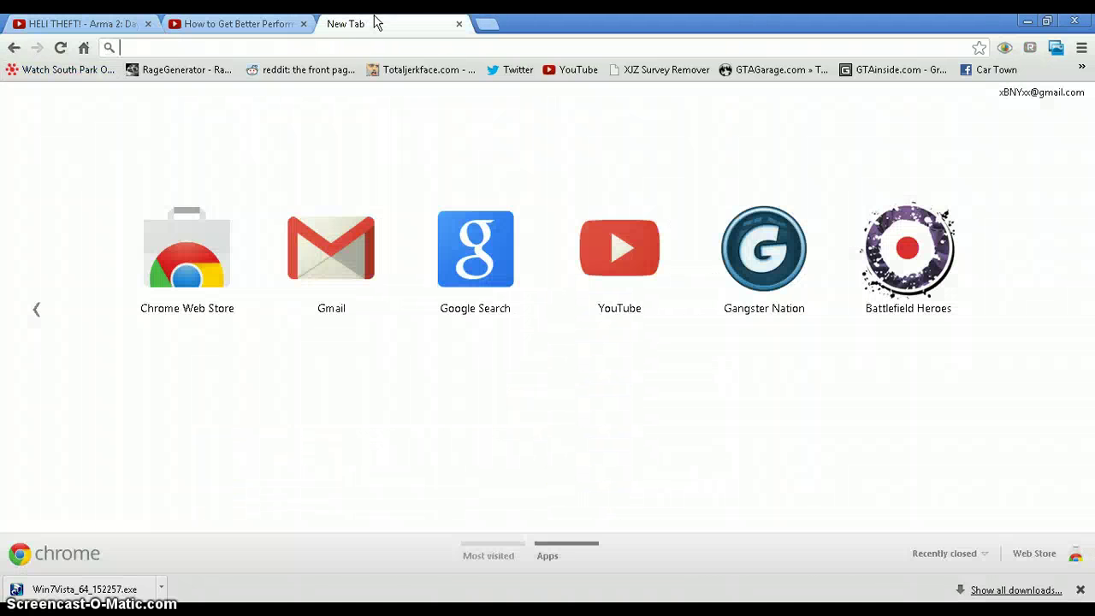
key(ctrl+h)
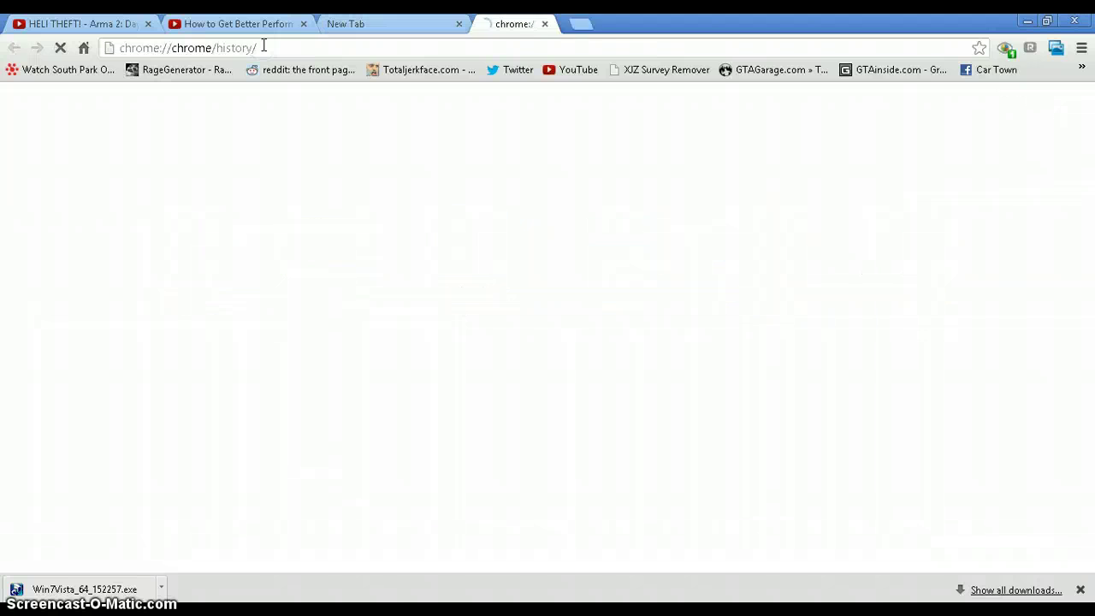
click(459, 23)
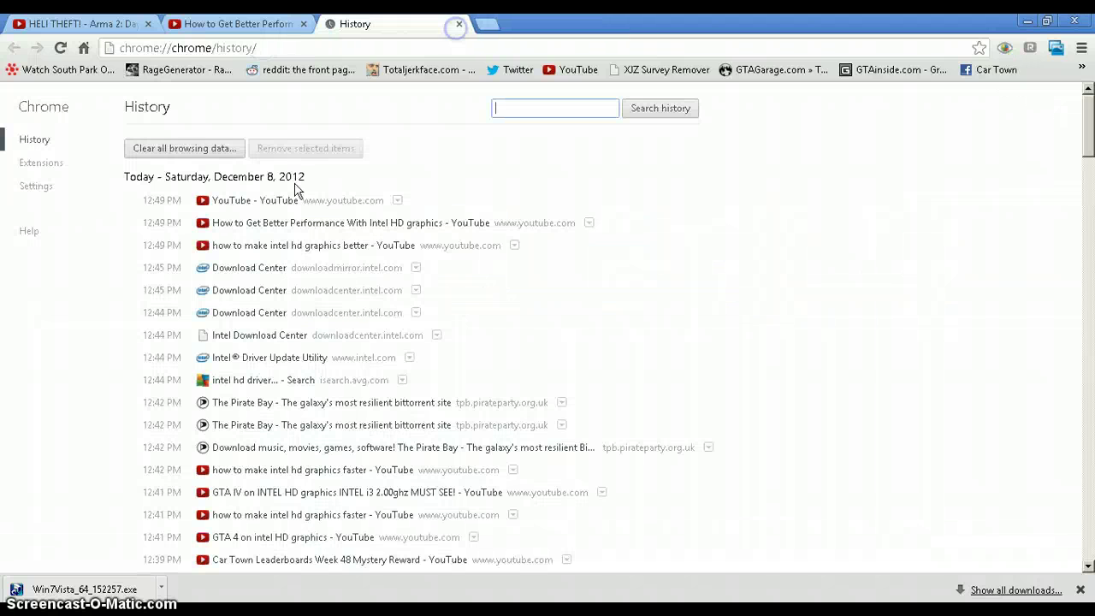
Revisit the Download Center from history, go to the Intel homepage, then reopen History
click(262, 273)
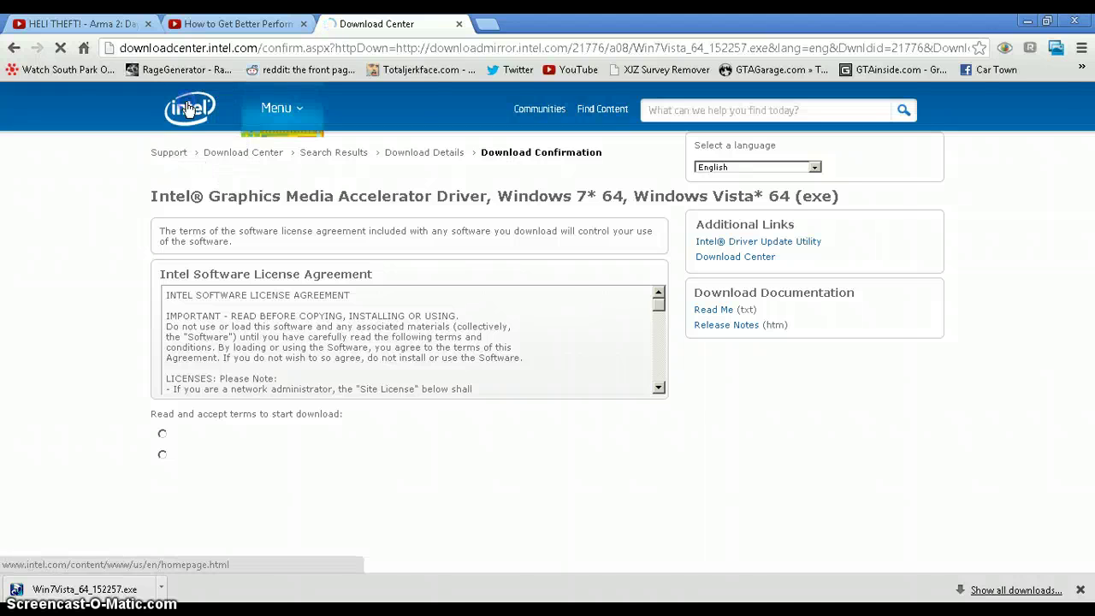
click(197, 101)
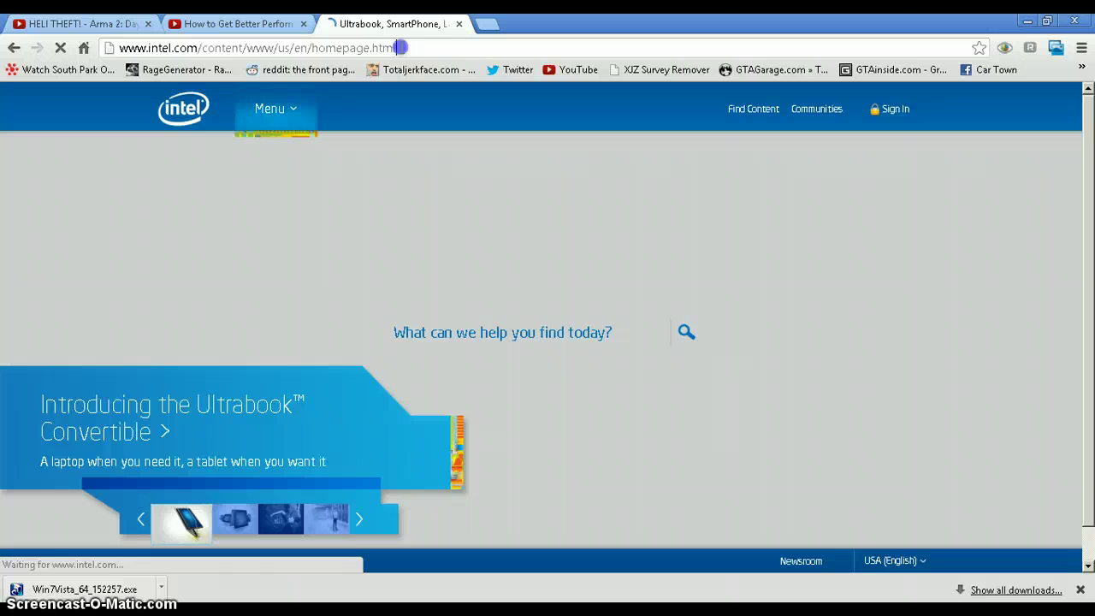
drag(400, 48, 315, 48)
key(ctrl+h)
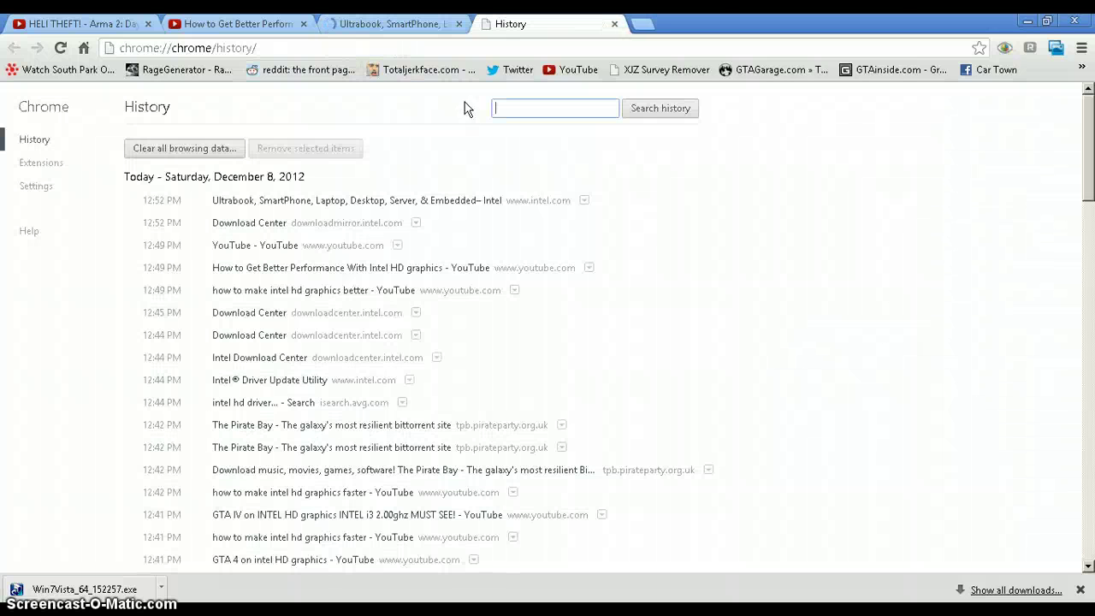
Go to the Intel Download Center and choose Graphics, then Laptop graphics drivers
click(270, 382)
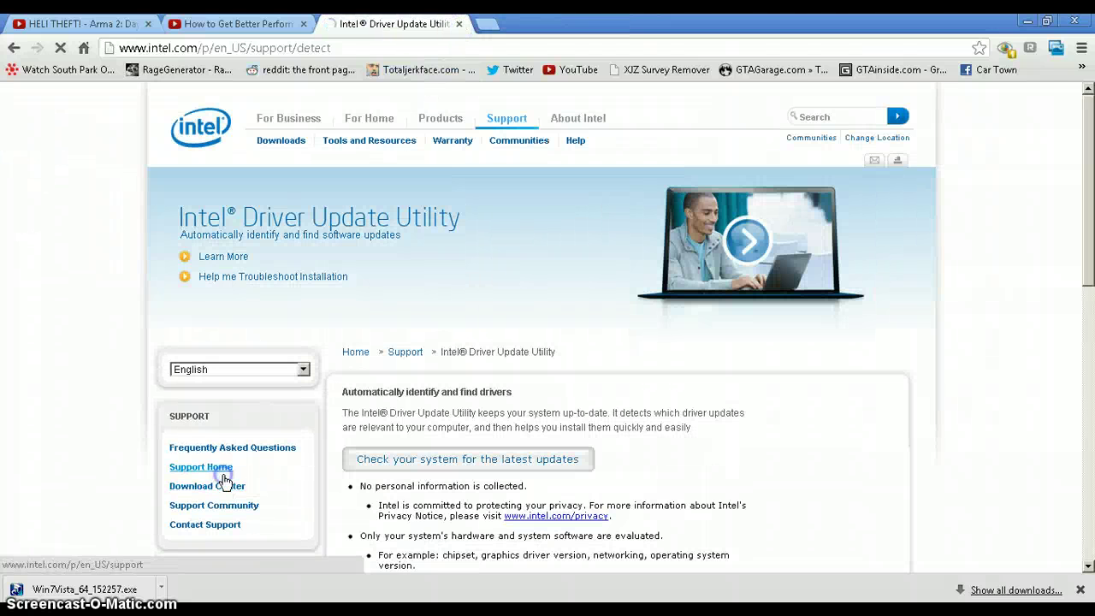
click(215, 476)
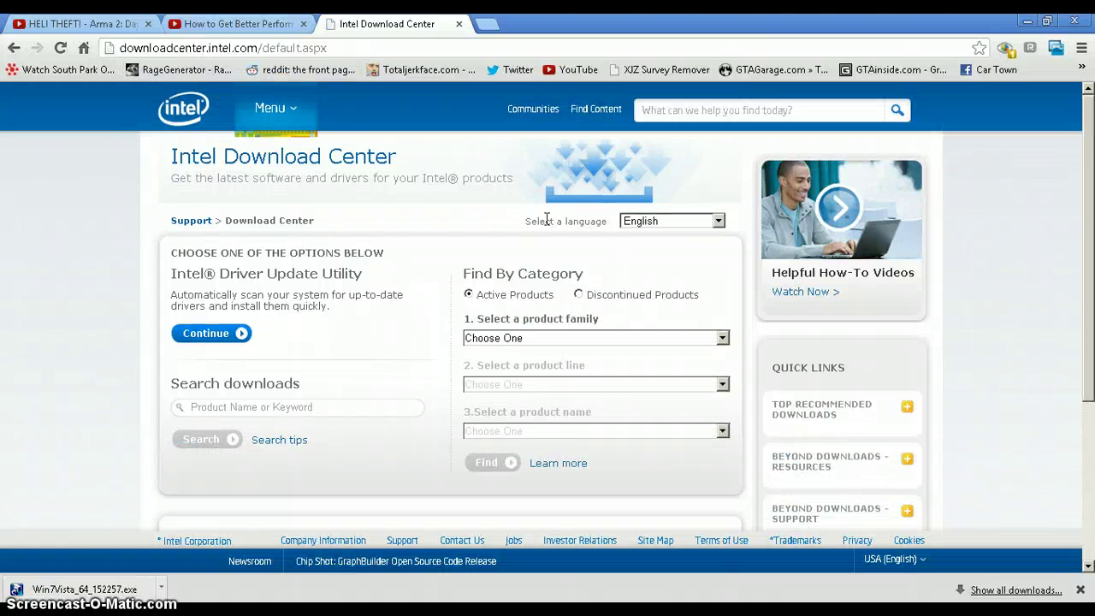
click(604, 340)
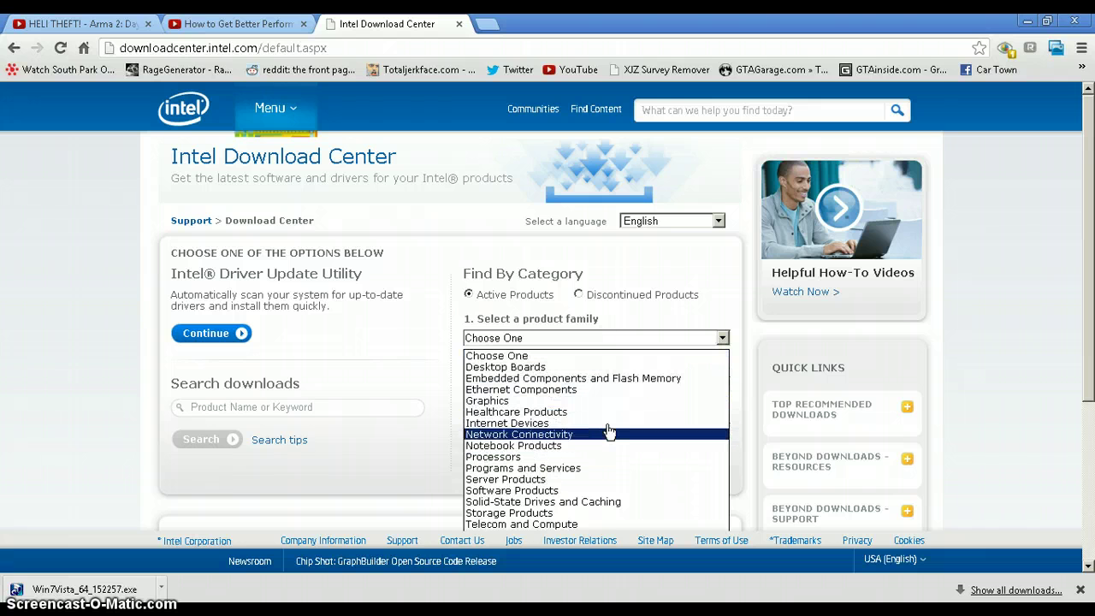
click(592, 400)
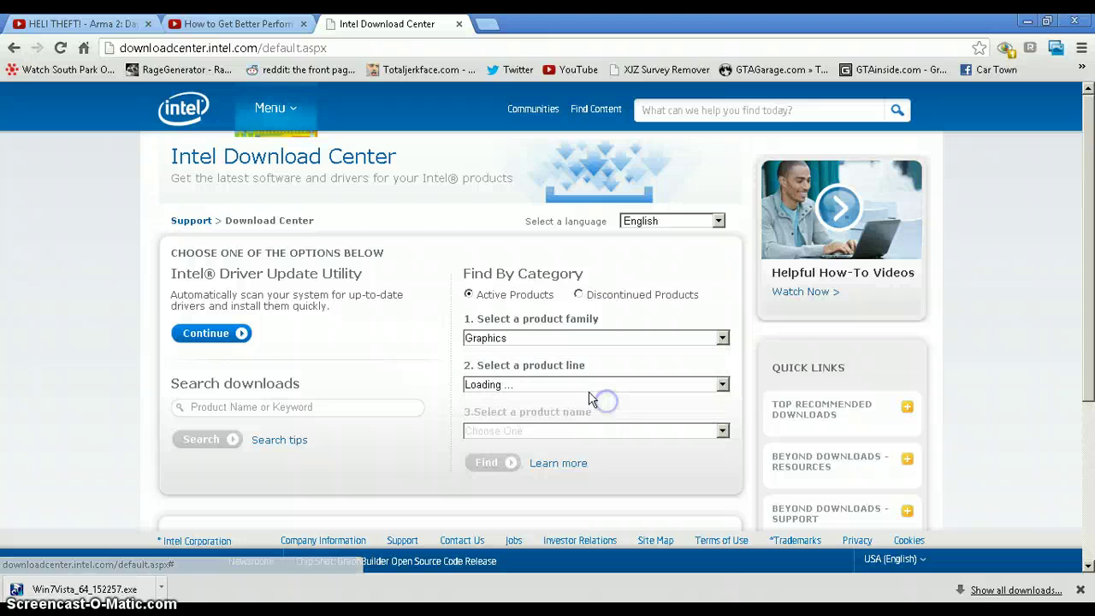
click(582, 388)
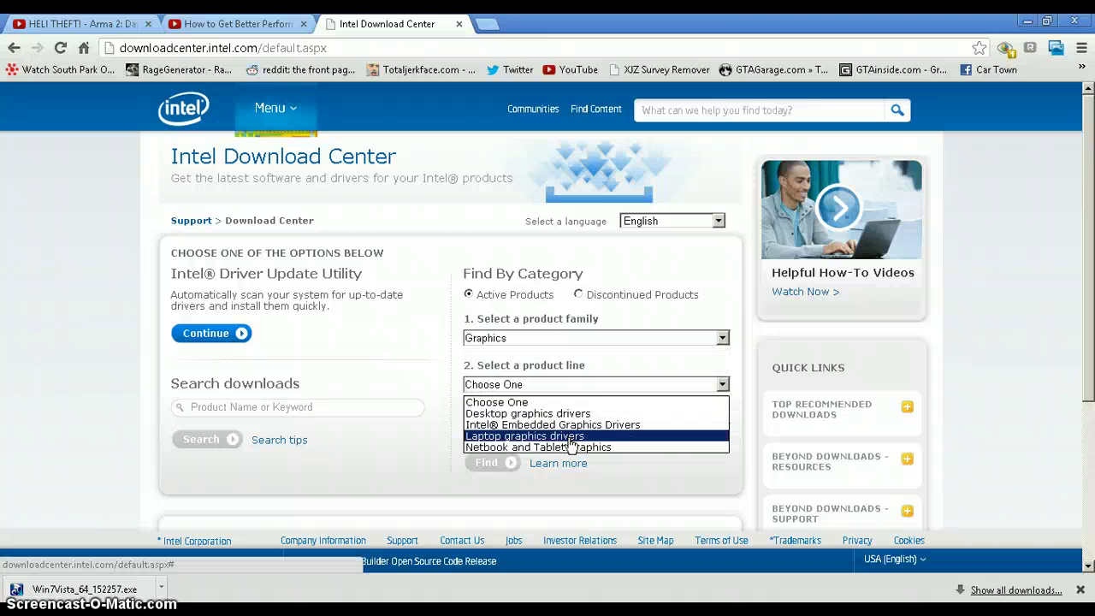
click(568, 438)
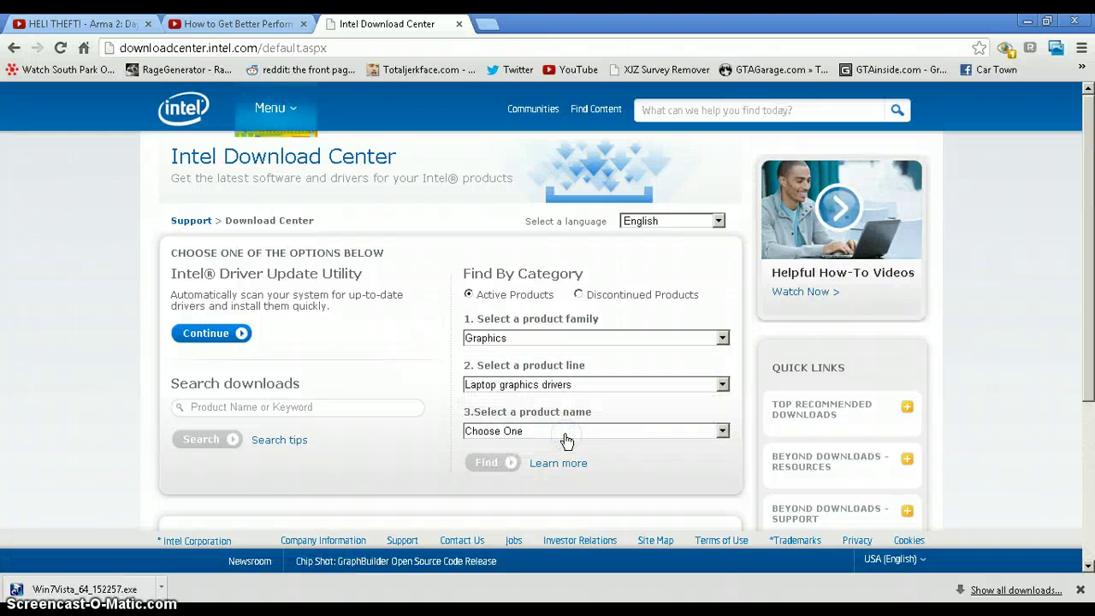
Choose Intel® Core™ Processors with Intel® HD Graphics and search, getting 18 downloads
click(558, 384)
click(568, 384)
click(569, 432)
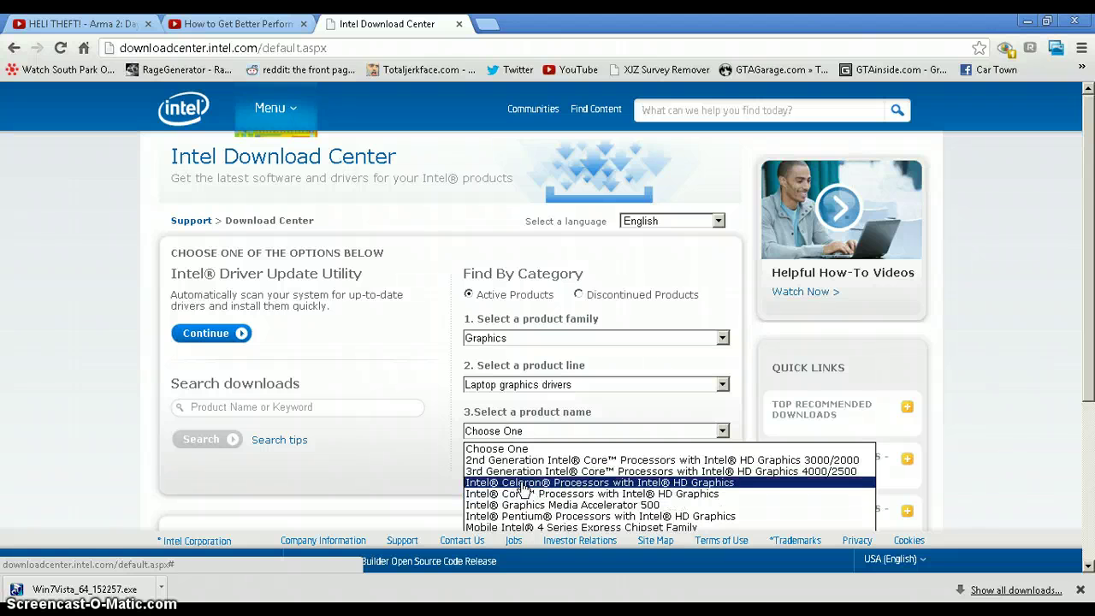
click(676, 493)
click(500, 471)
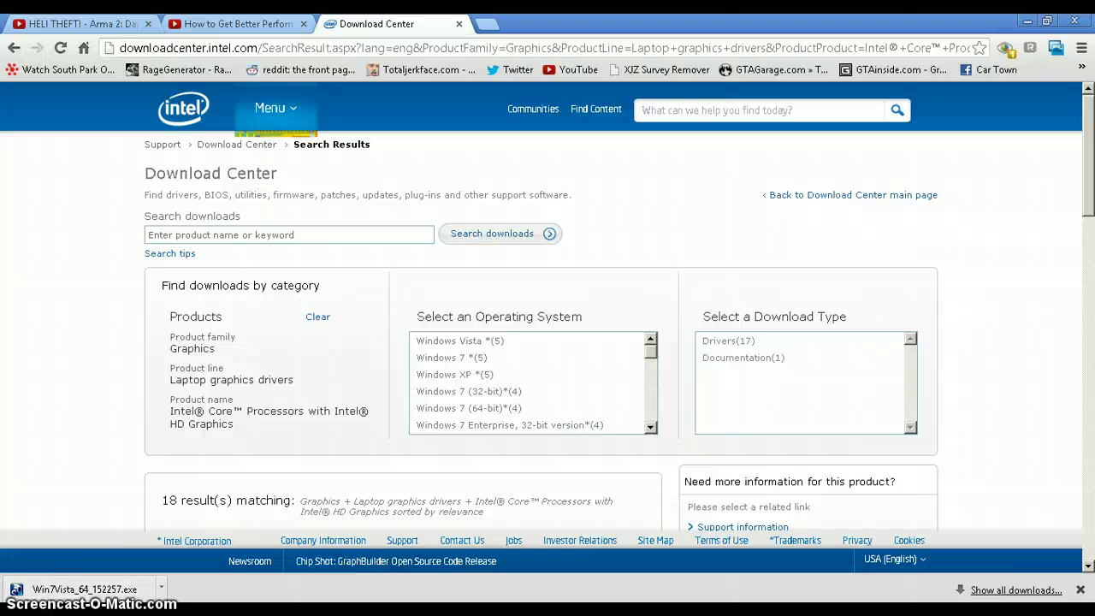
key(super)
click(244, 418)
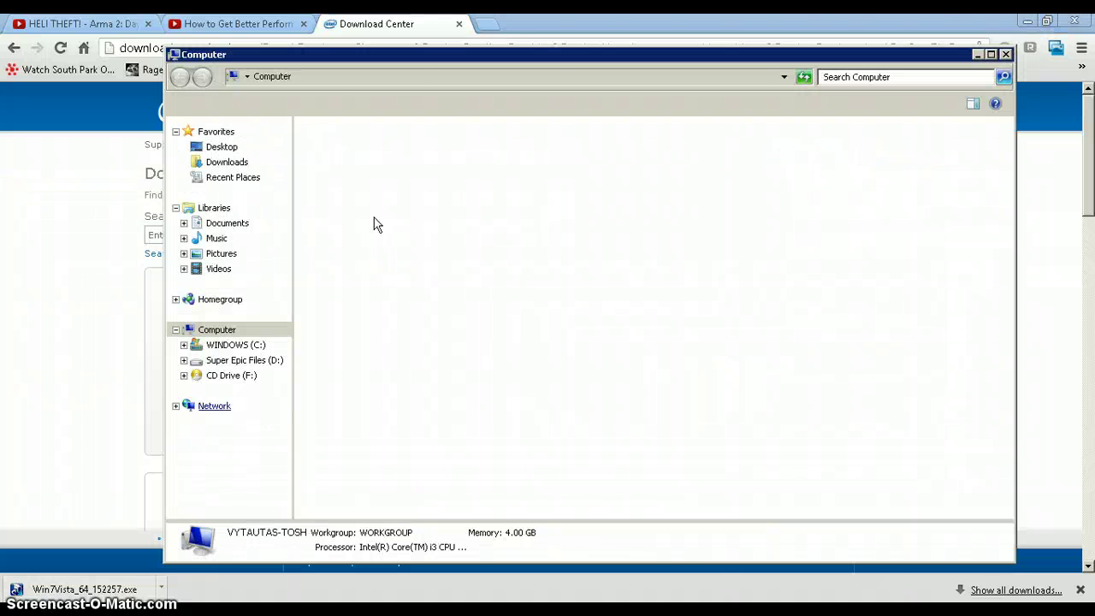
click(282, 104)
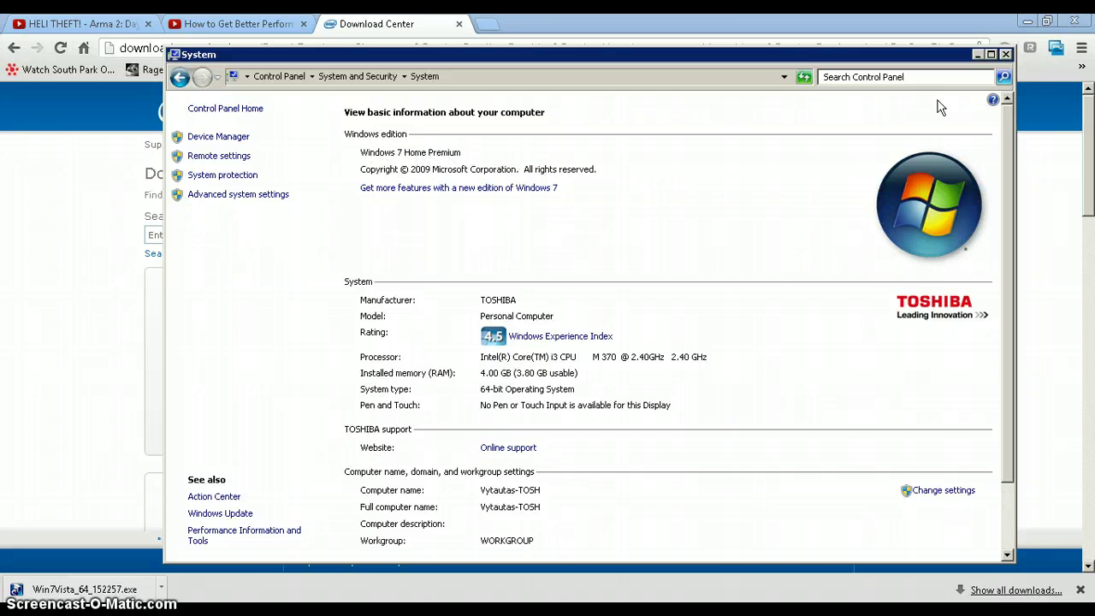
Narrow the results to Drivers for Windows 7 Home Premium 64-bit, showing 4 downloads
click(1006, 55)
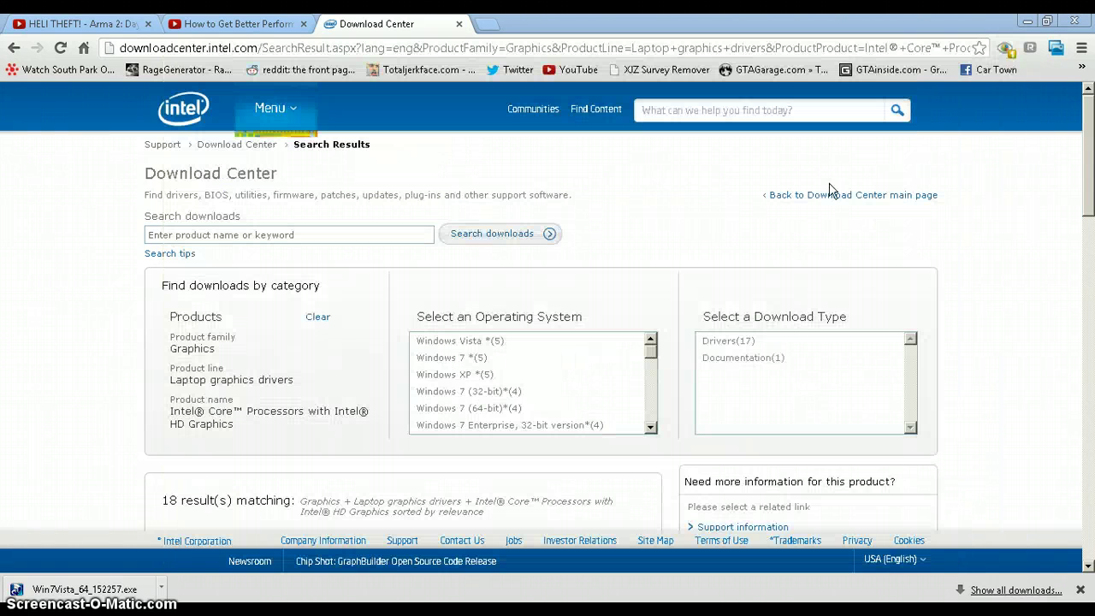
drag(613, 392, 605, 419)
click(726, 340)
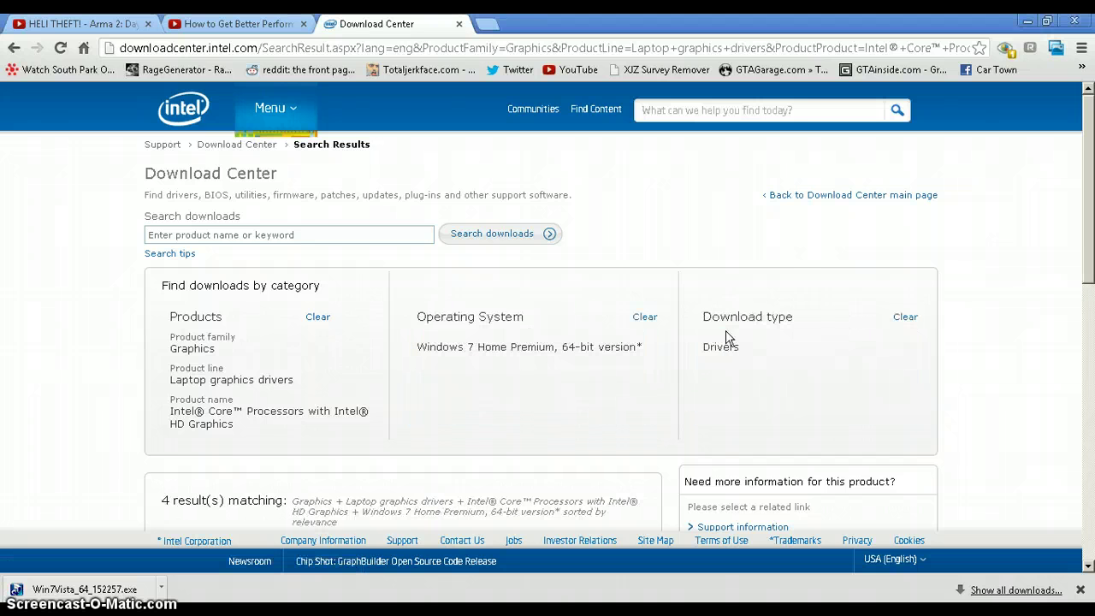
scroll(577, 318, down, 5)
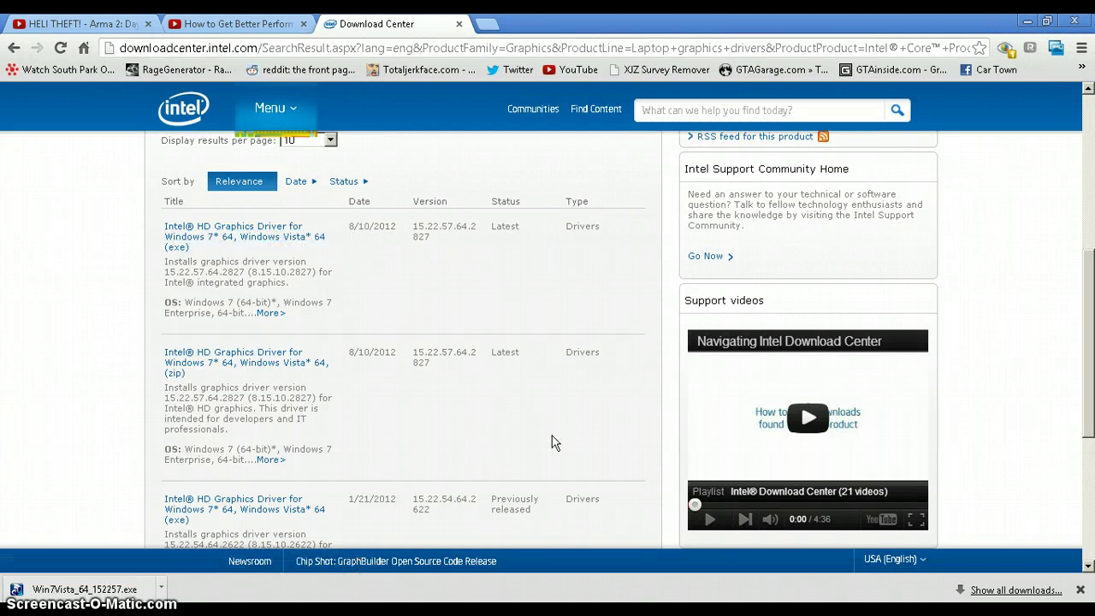
click(160, 589)
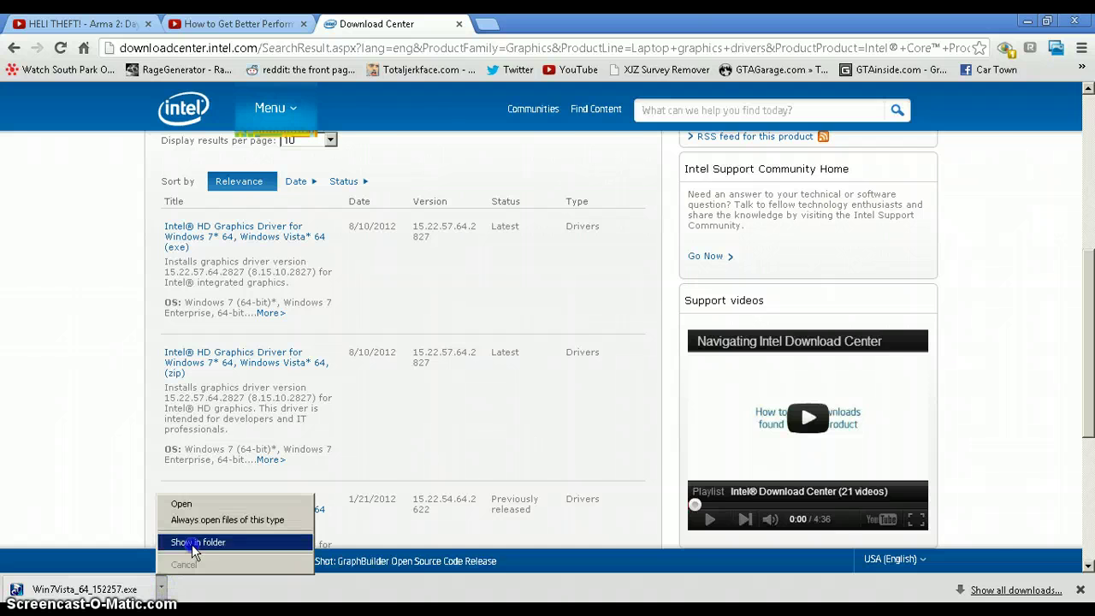
Move the downloaded Win7Vista_64_152257 installer from Downloads onto the desktop and close Downloads
click(189, 542)
click(988, 36)
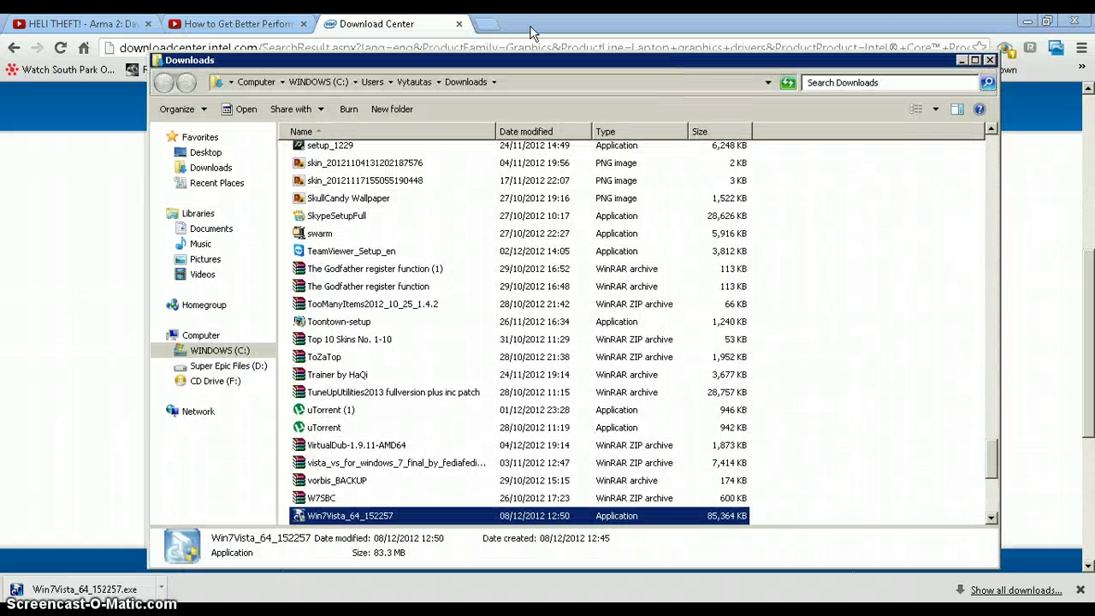
click(231, 24)
click(1028, 20)
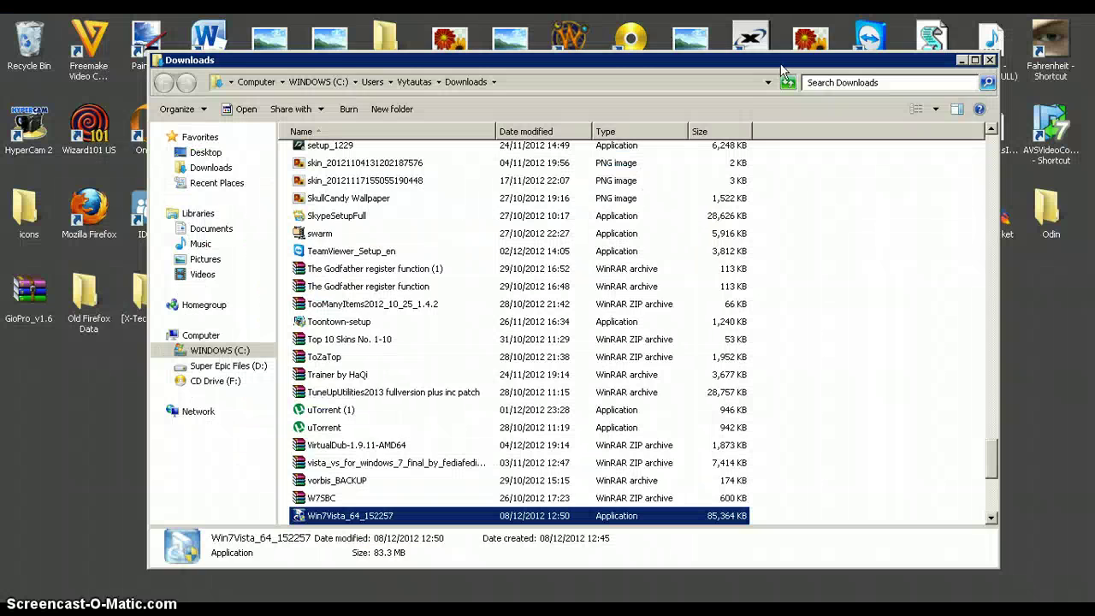
drag(734, 53, 693, 35)
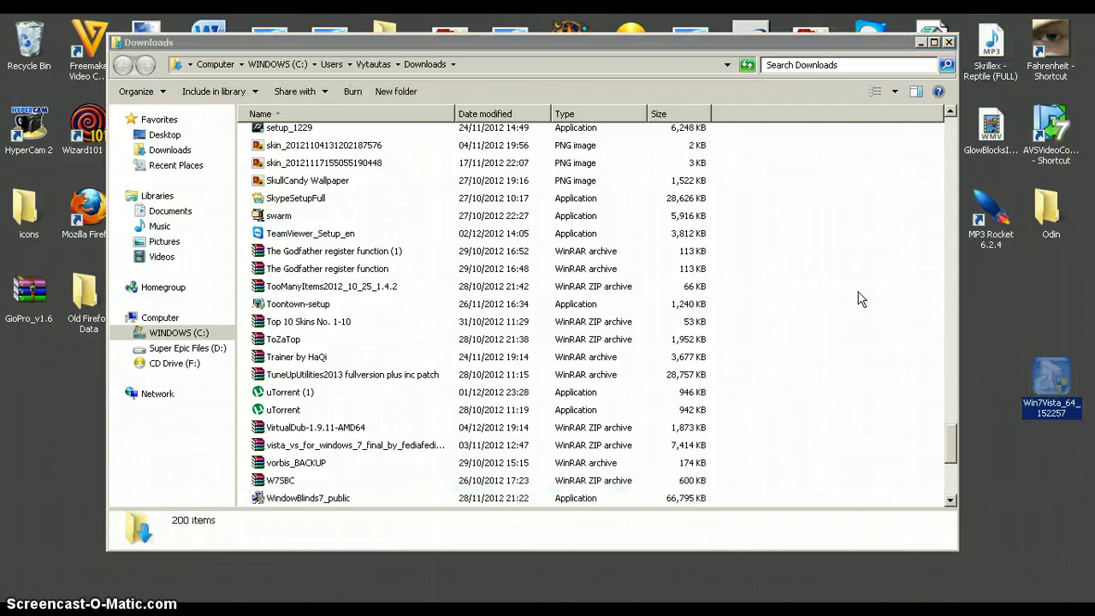
click(948, 42)
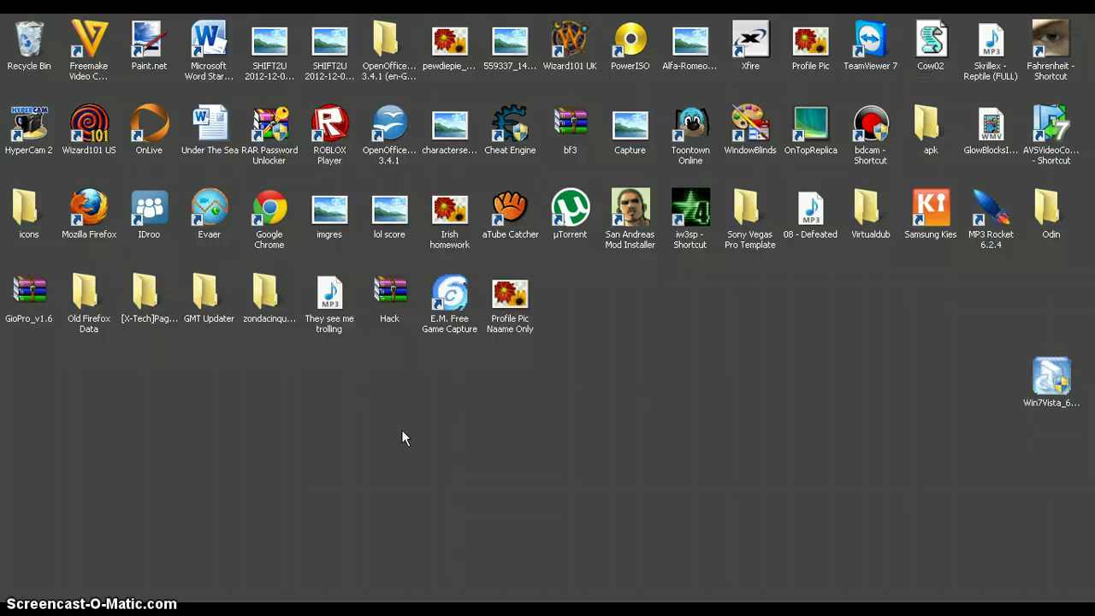
Visit rarlabs.com in a new Chrome tab, then close it and minimize Chrome
key(alt+Tab)
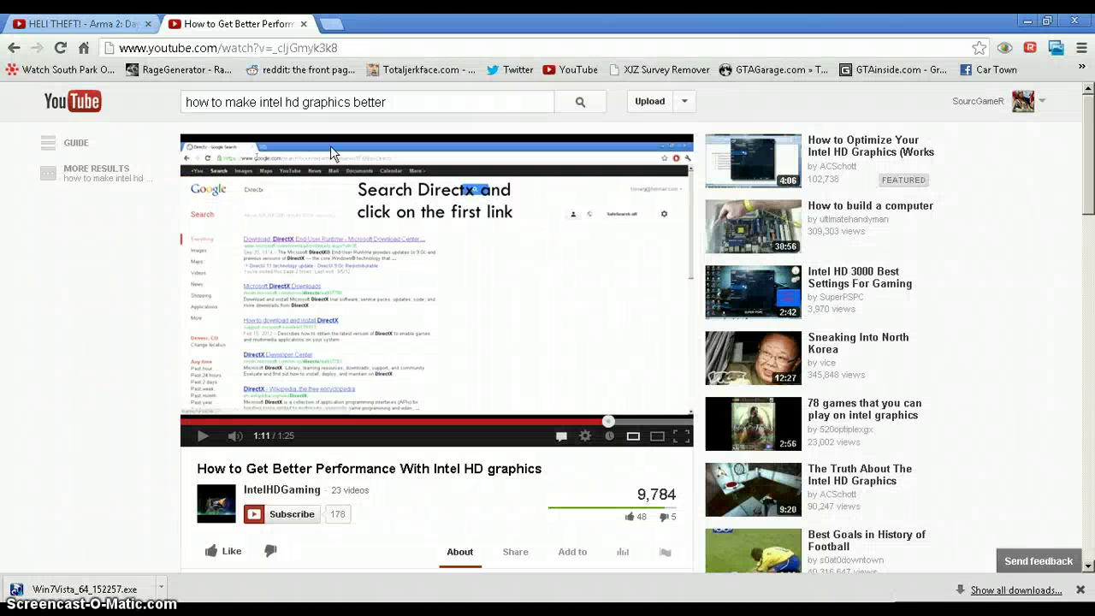
click(338, 25)
text(rarl)
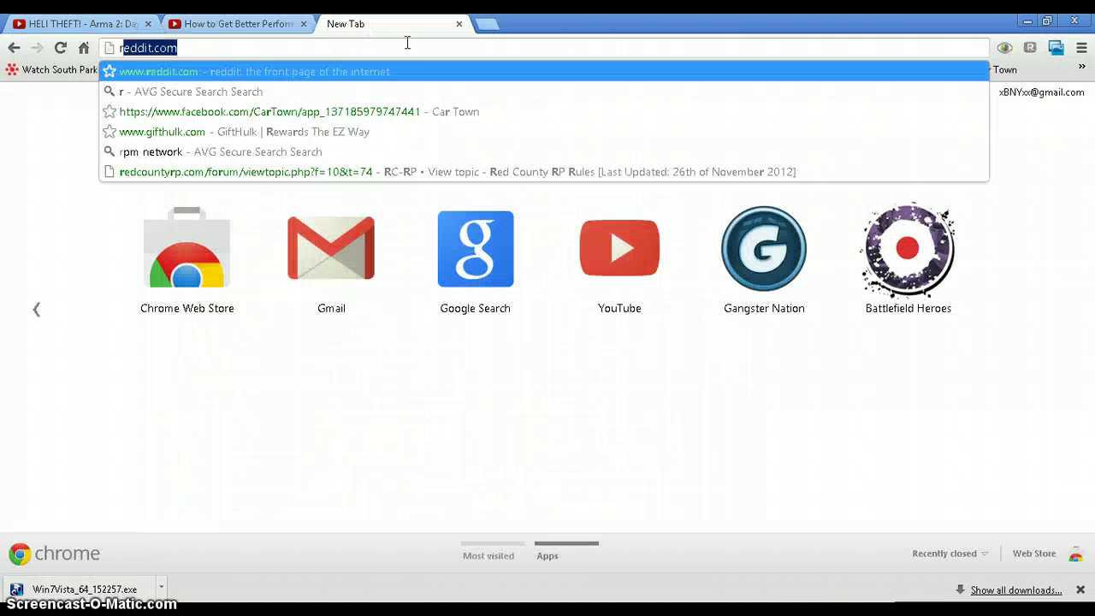
text(abs)
key(Return)
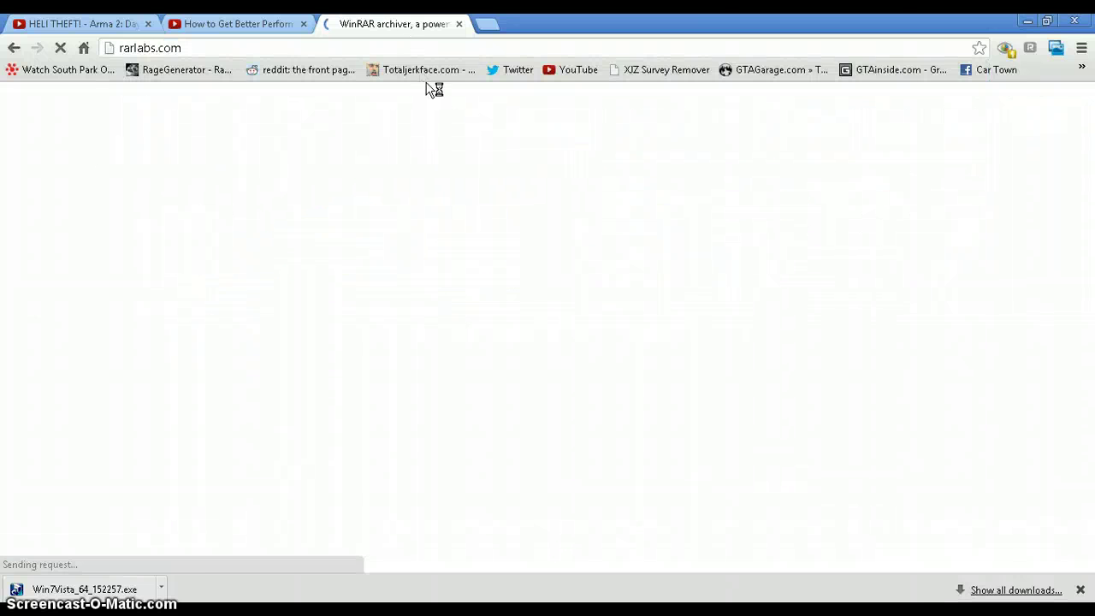
scroll(877, 394, down, 3)
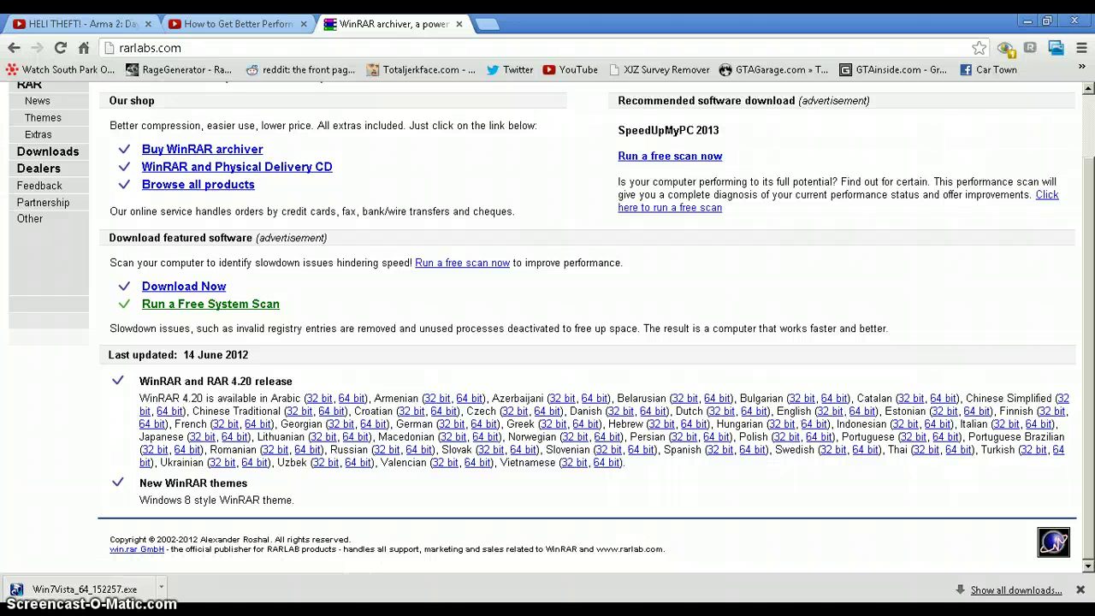
key(super)
key(Escape)
click(459, 24)
click(1027, 21)
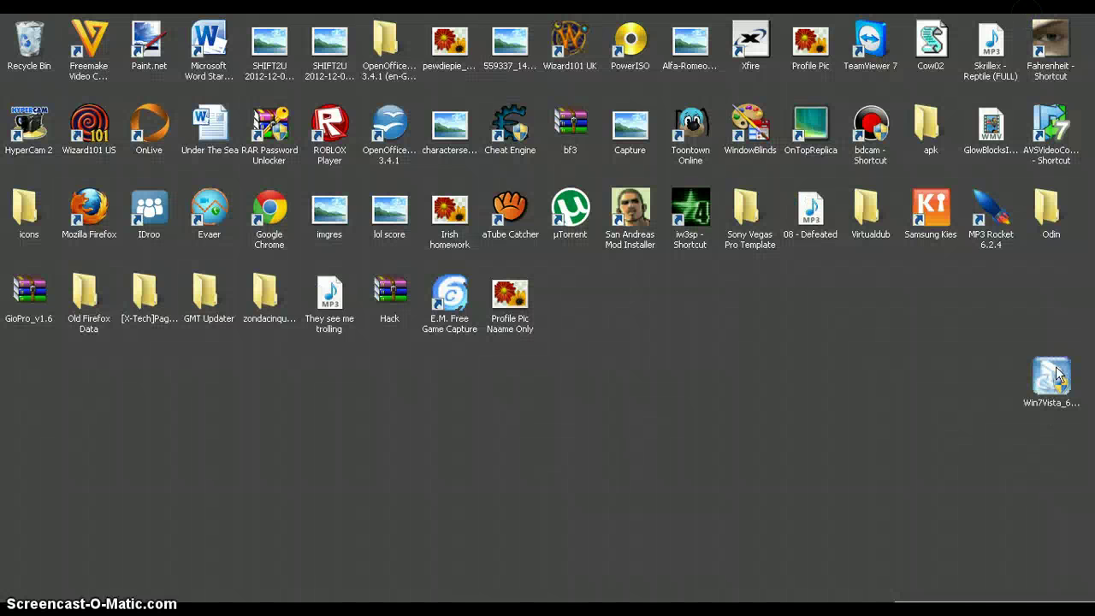
Bring up the context menu of the Win7Vista_64_152257 installer on the desktop
drag(853, 377, 855, 376)
drag(969, 298, 973, 320)
click(875, 380)
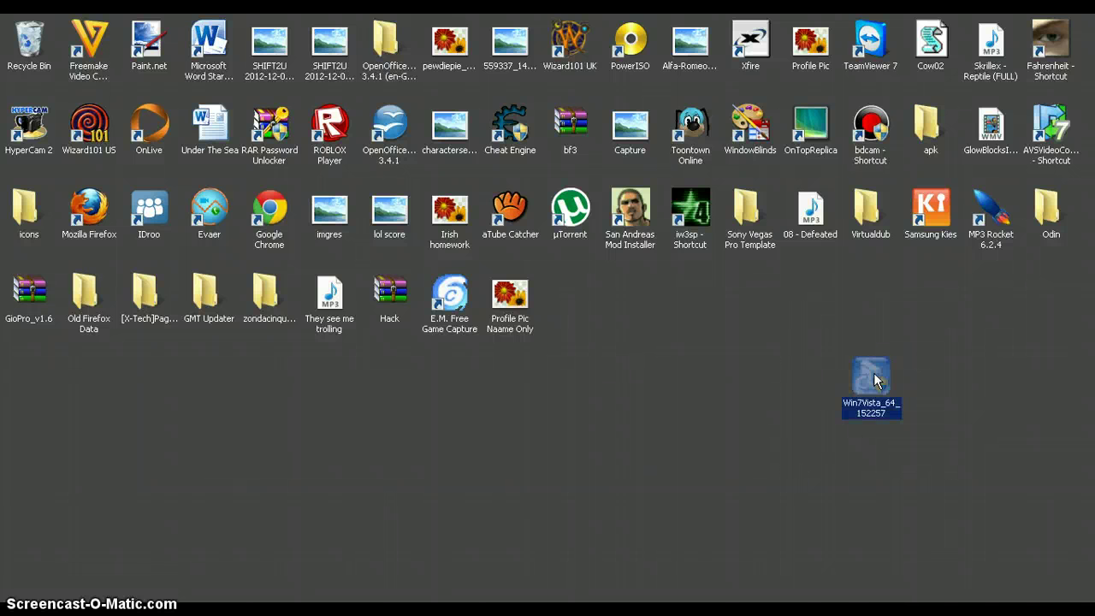
right_click(874, 381)
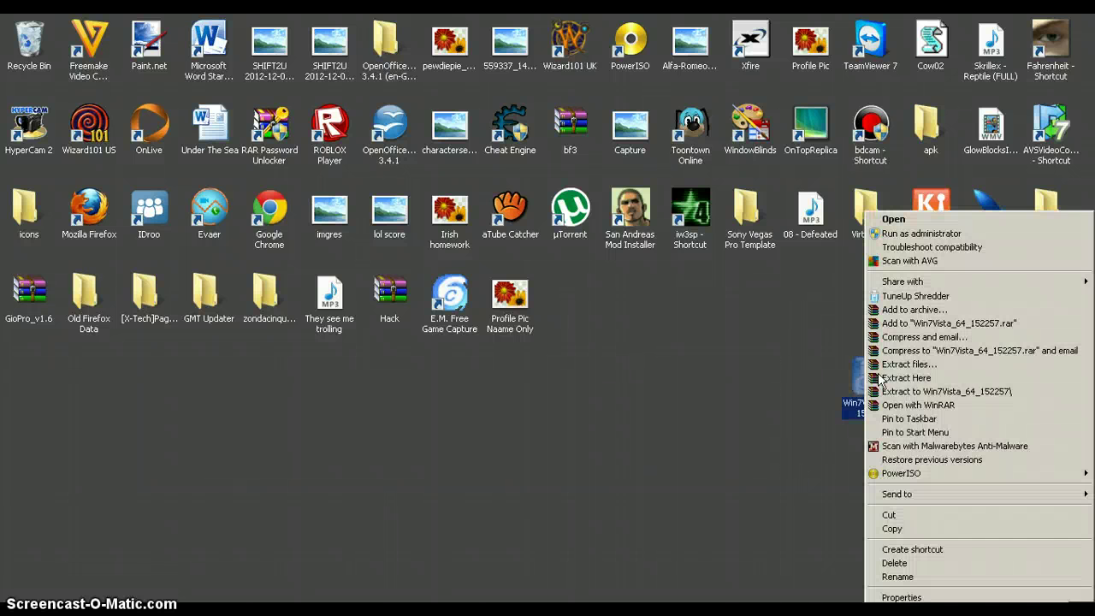
Extract the installer to Win7Vista_64_152257\ with WinRAR and wait for it to finish
click(927, 395)
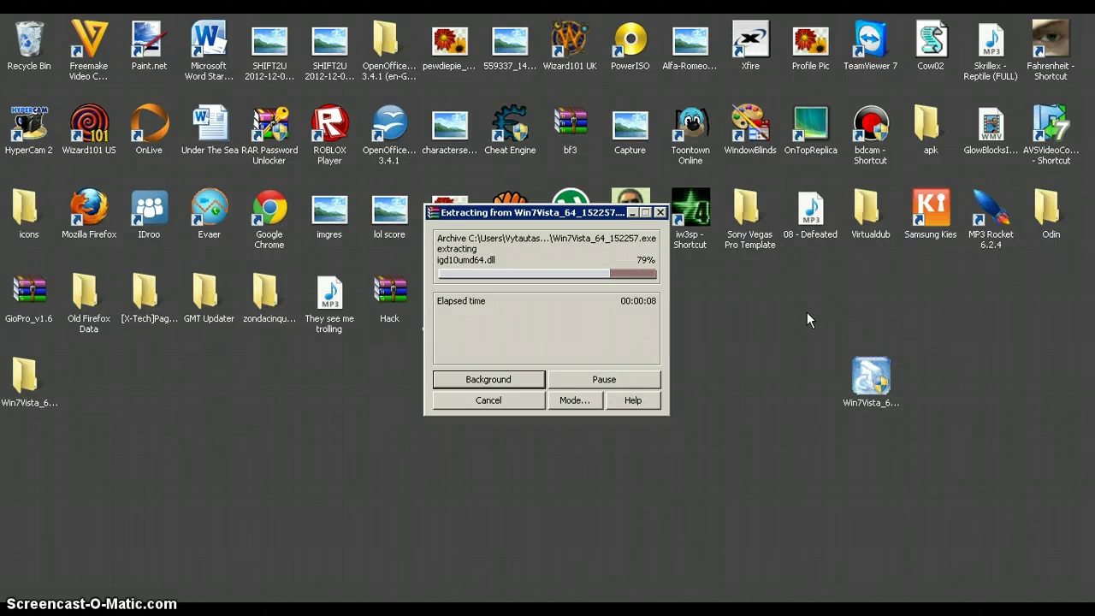
drag(807, 312, 853, 453)
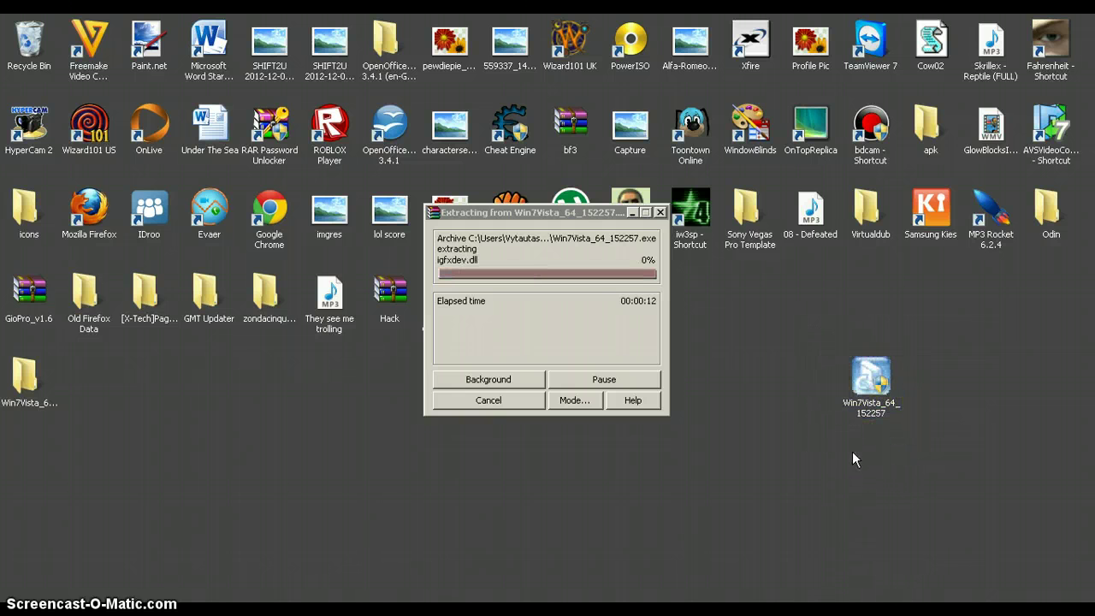
click(543, 231)
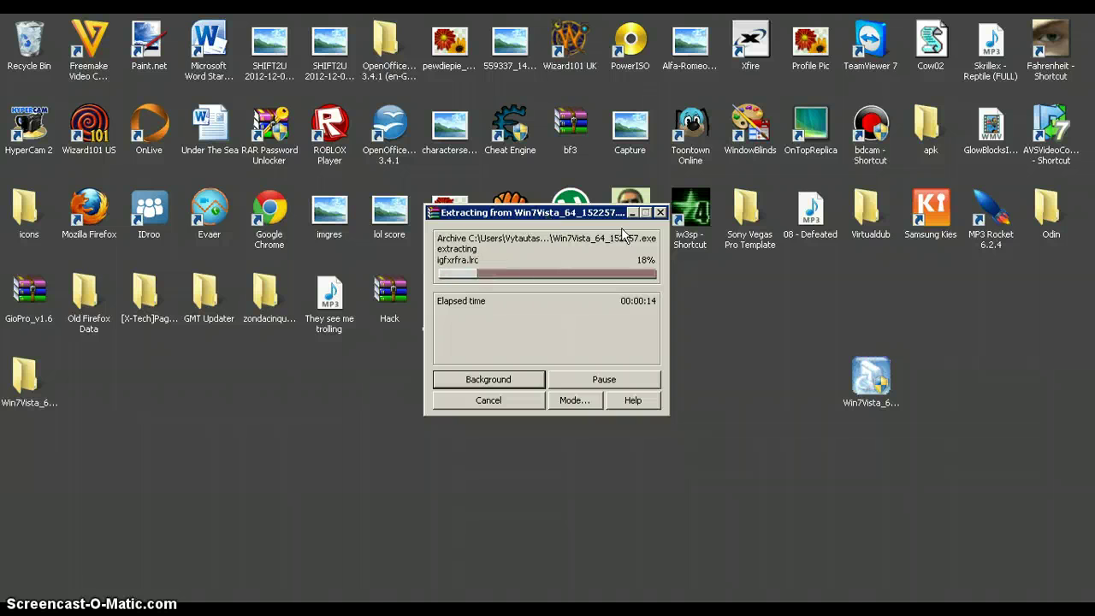
drag(759, 282, 957, 458)
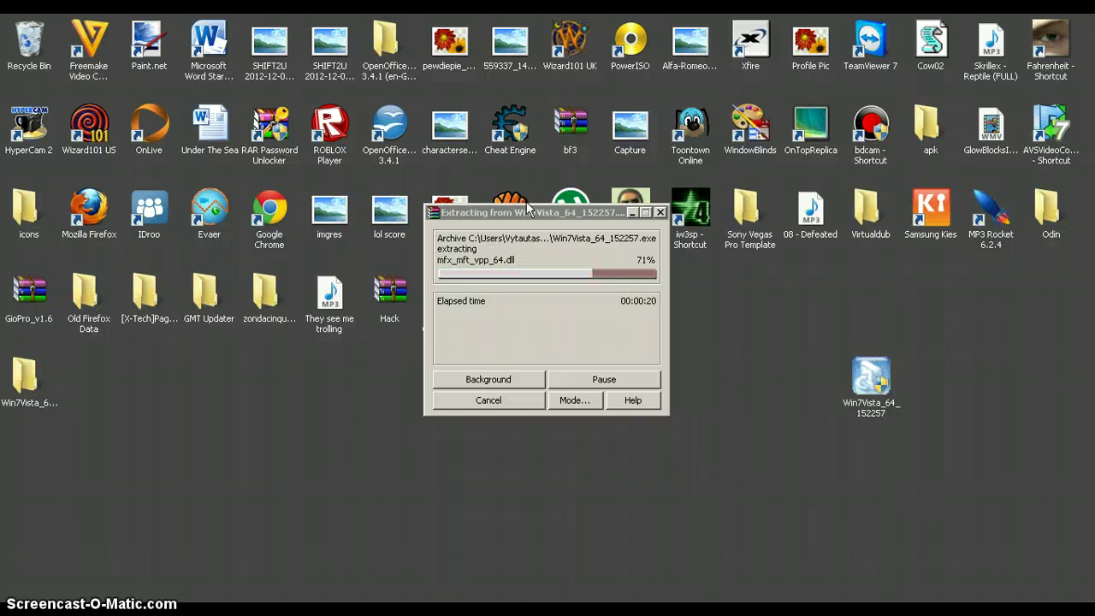
click(536, 351)
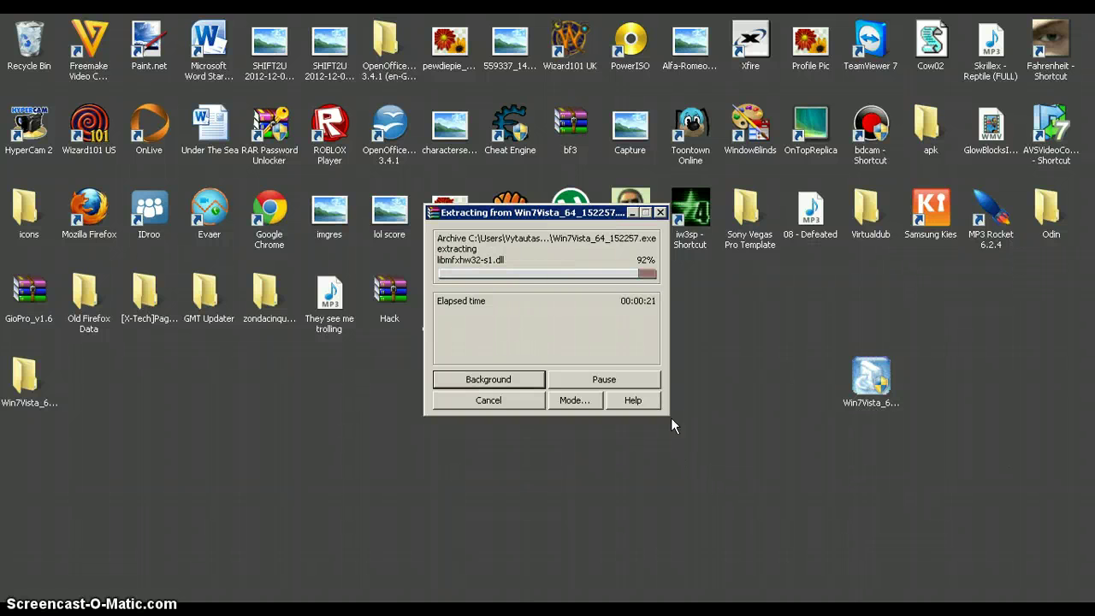
drag(767, 321, 975, 489)
click(561, 220)
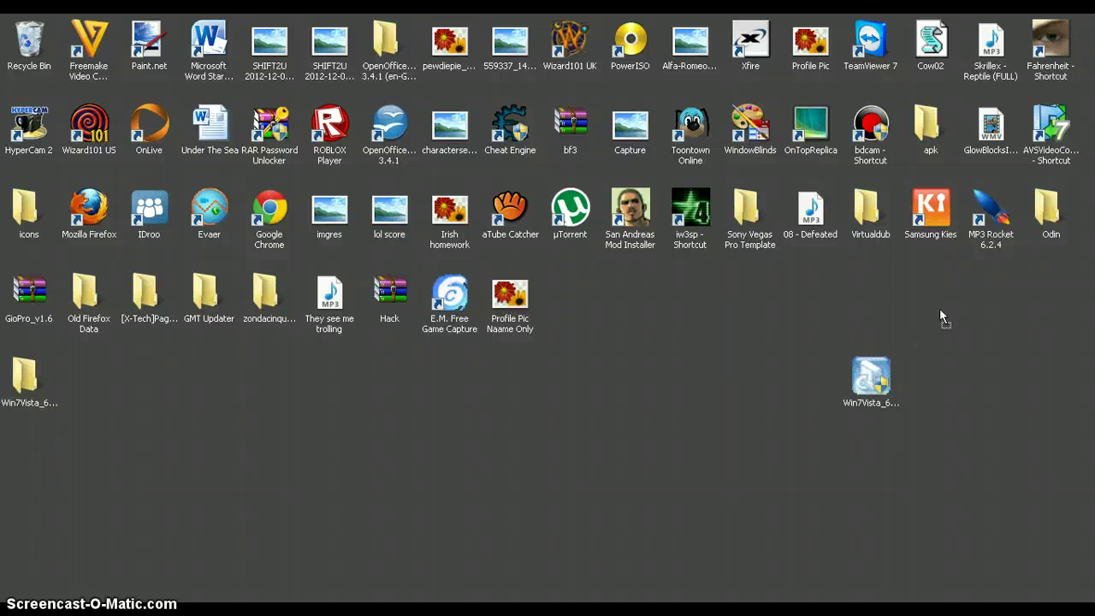
Review the 14 extracted items in Win7Vista_64_152257, including Graphics, x64 and Setup, then close it
click(36, 383)
click(626, 318)
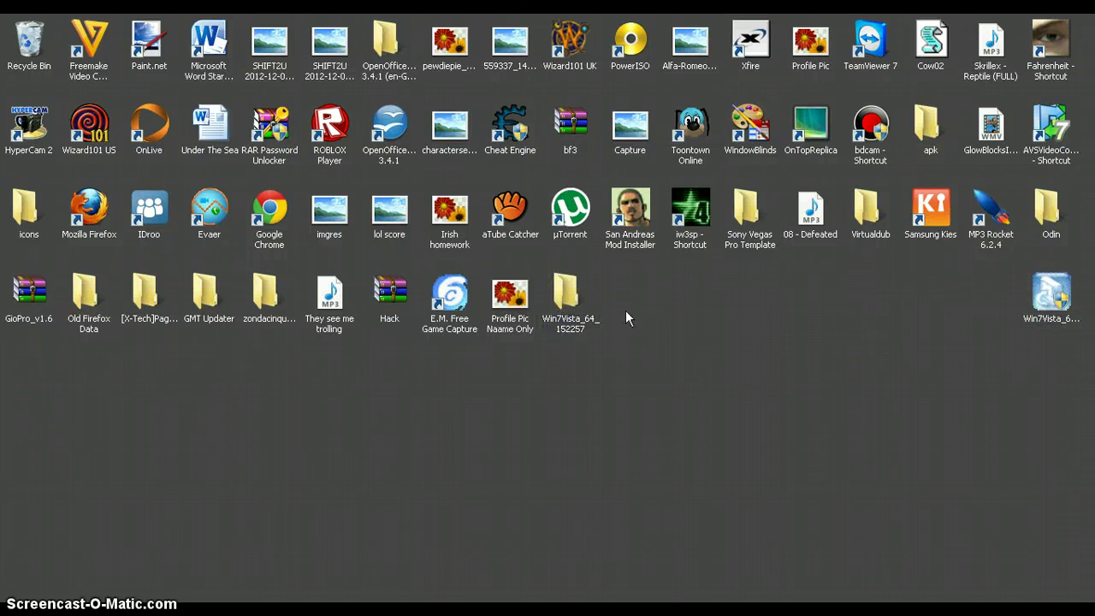
double_click(567, 296)
key(ctrl+a)
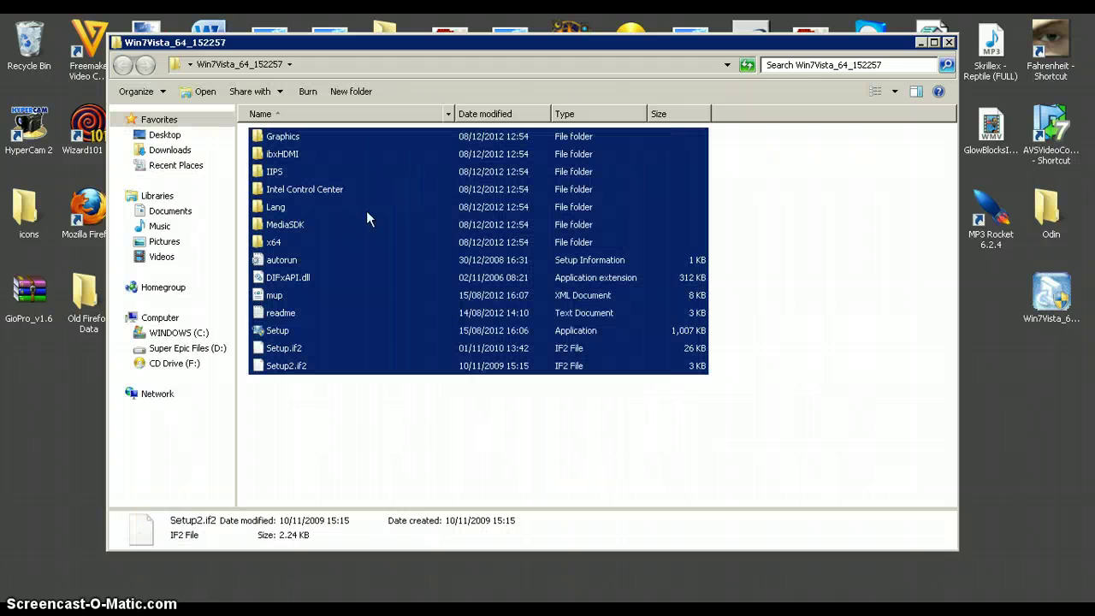
click(382, 428)
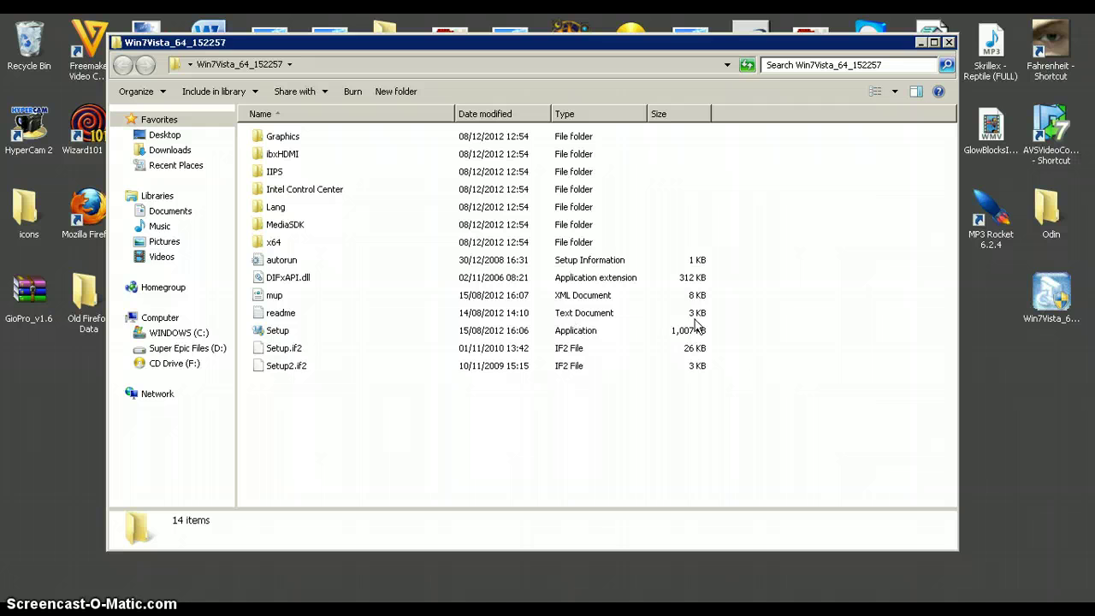
drag(730, 343, 764, 324)
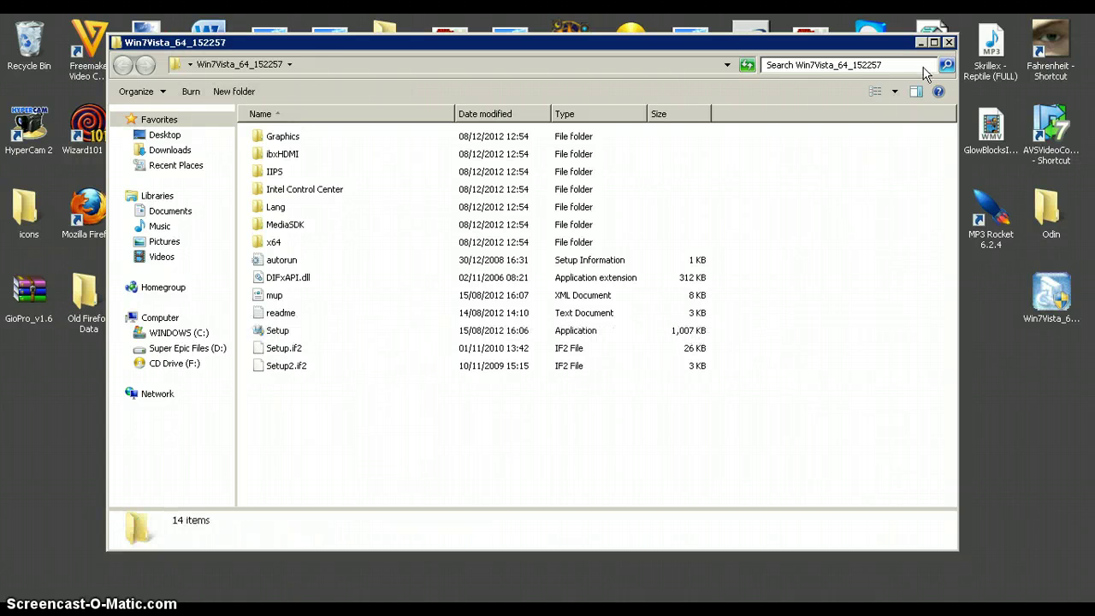
click(949, 42)
Reach Intel(R) HD Graphics properties via Screen resolution and start Update Driver from the Driver tab
right_click(665, 348)
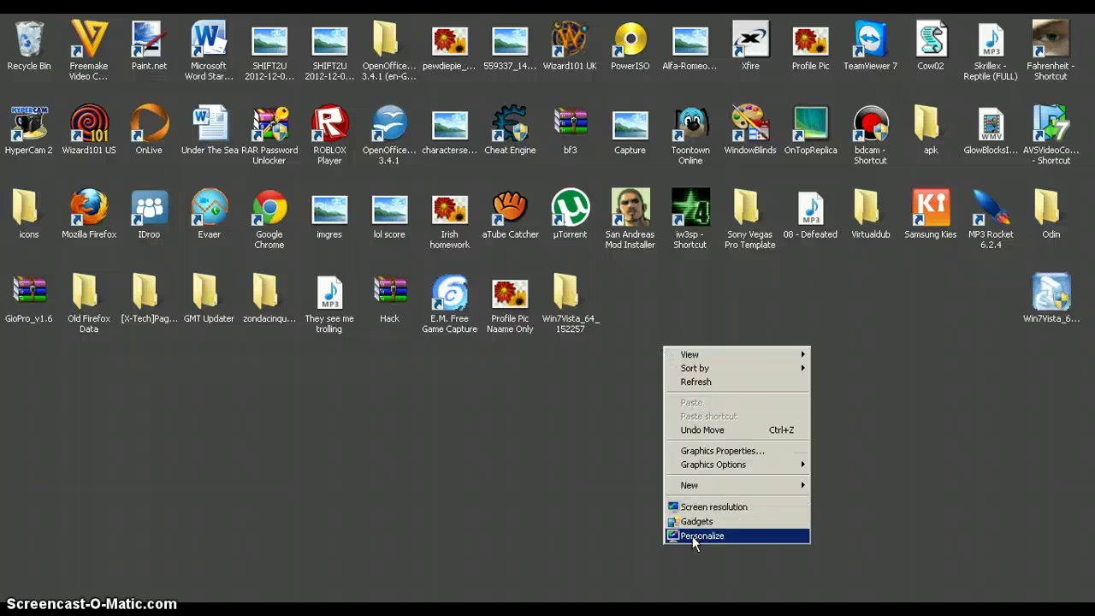
click(695, 506)
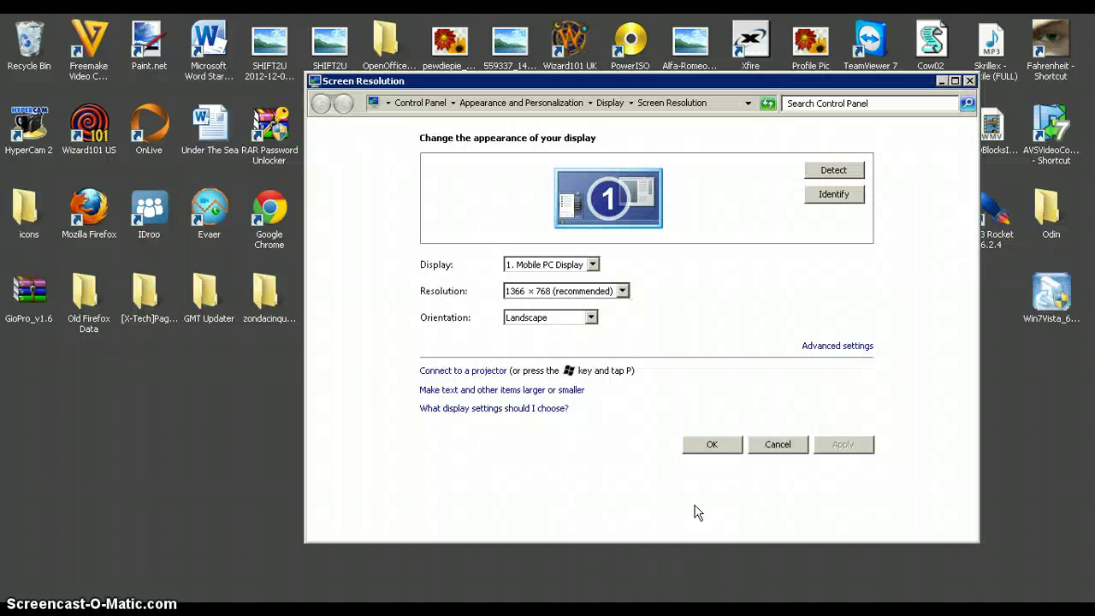
click(801, 347)
click(551, 192)
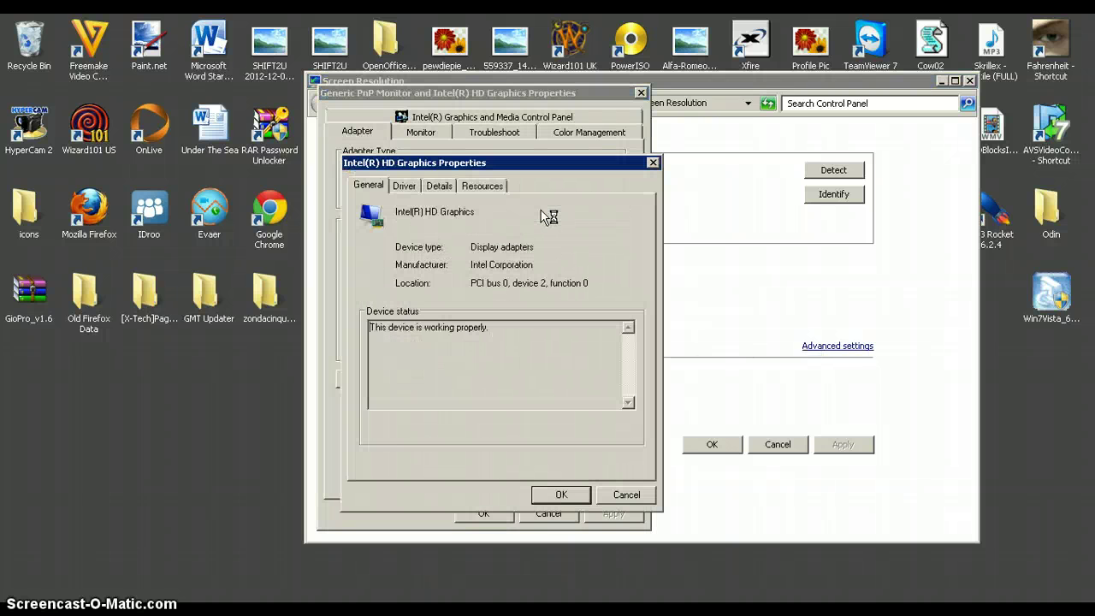
key(ctrl+Tab)
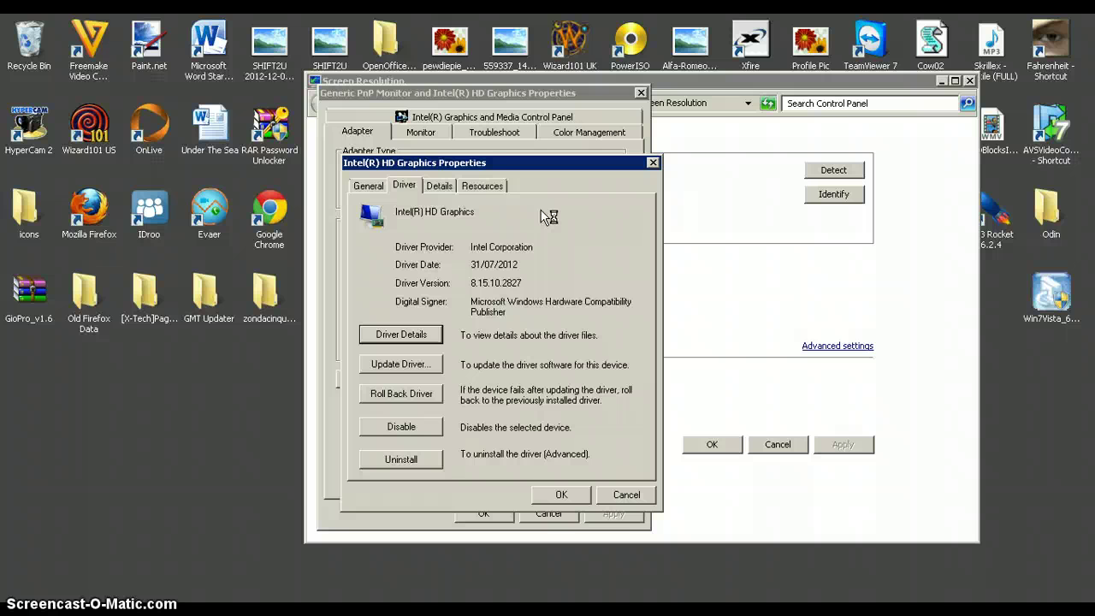
click(407, 367)
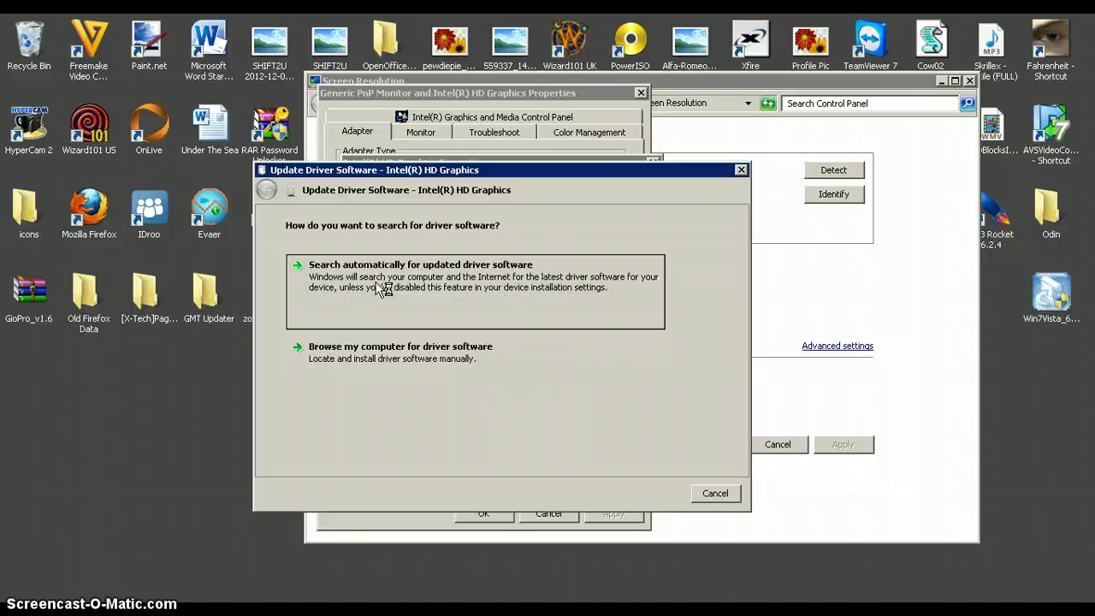
Set the manual driver search location to the extracted Win7Vista_64_152257\Graphics folder
click(477, 364)
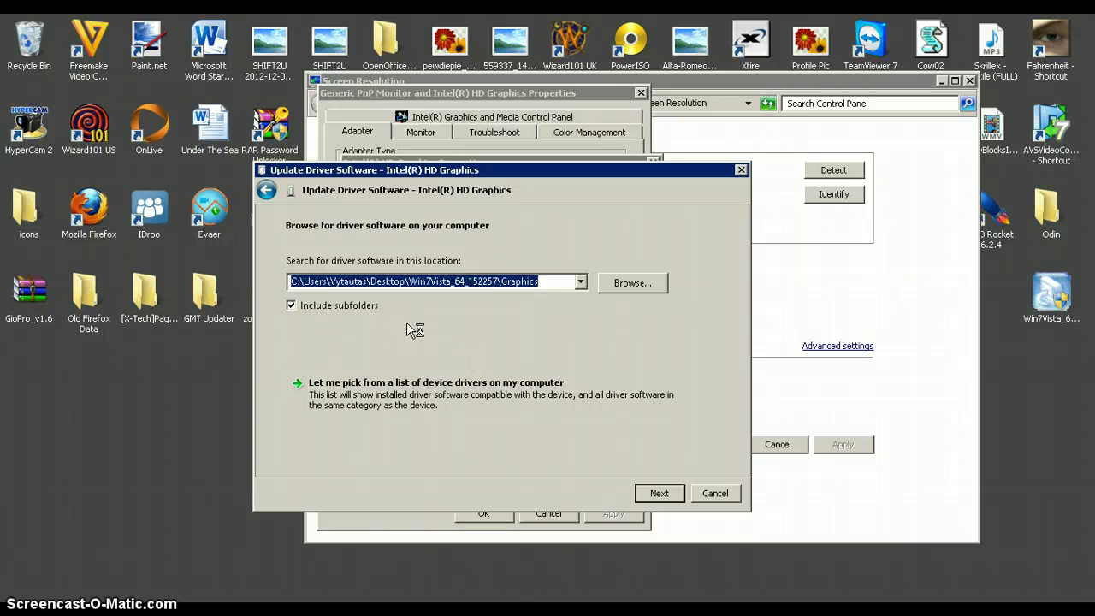
click(637, 284)
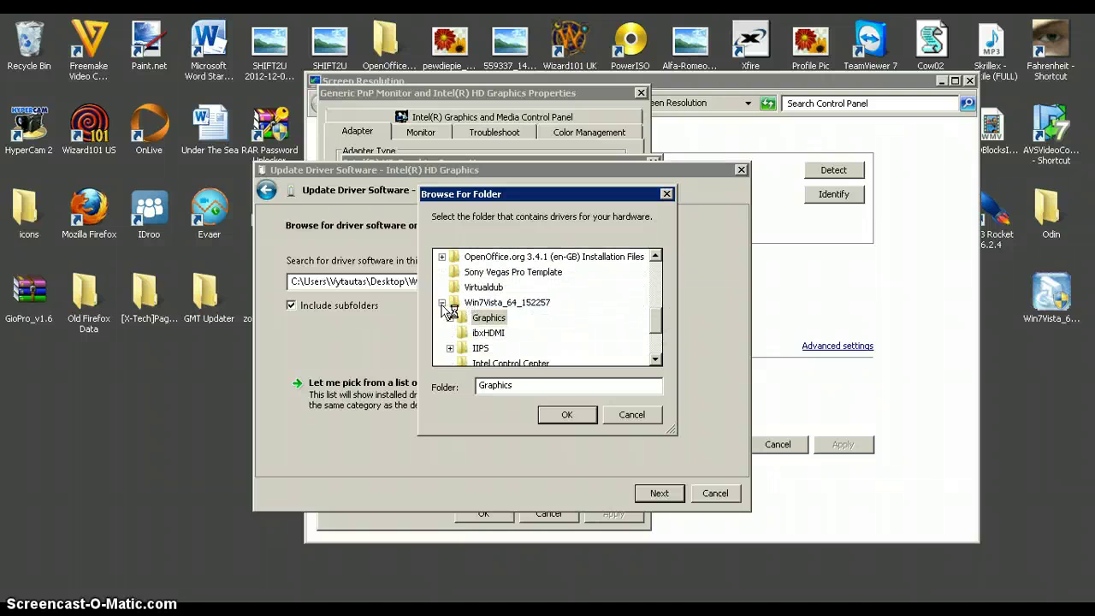
click(441, 303)
double_click(511, 335)
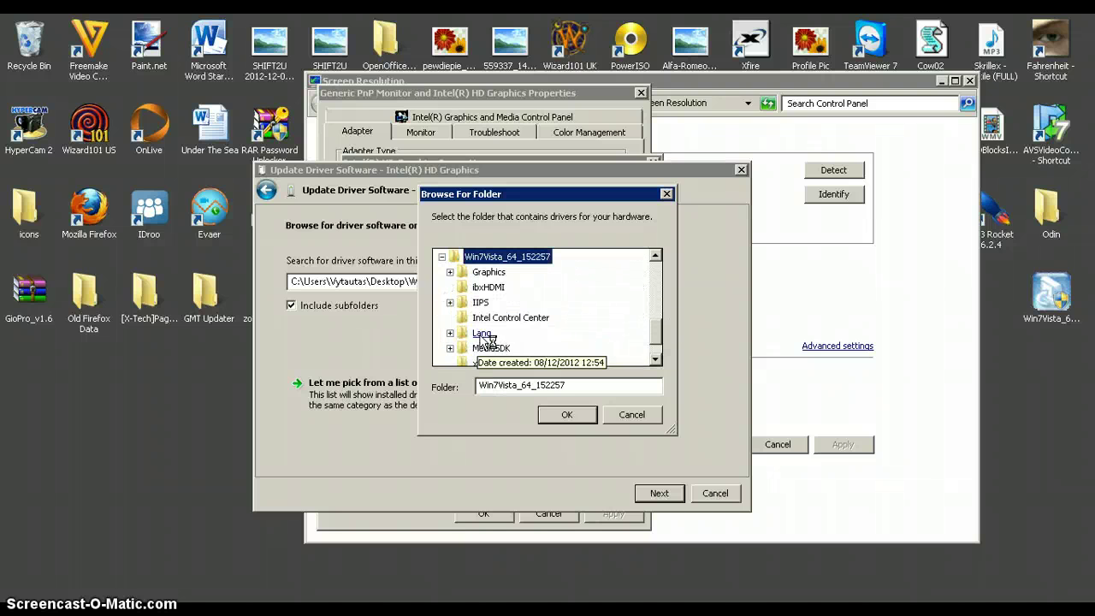
click(462, 273)
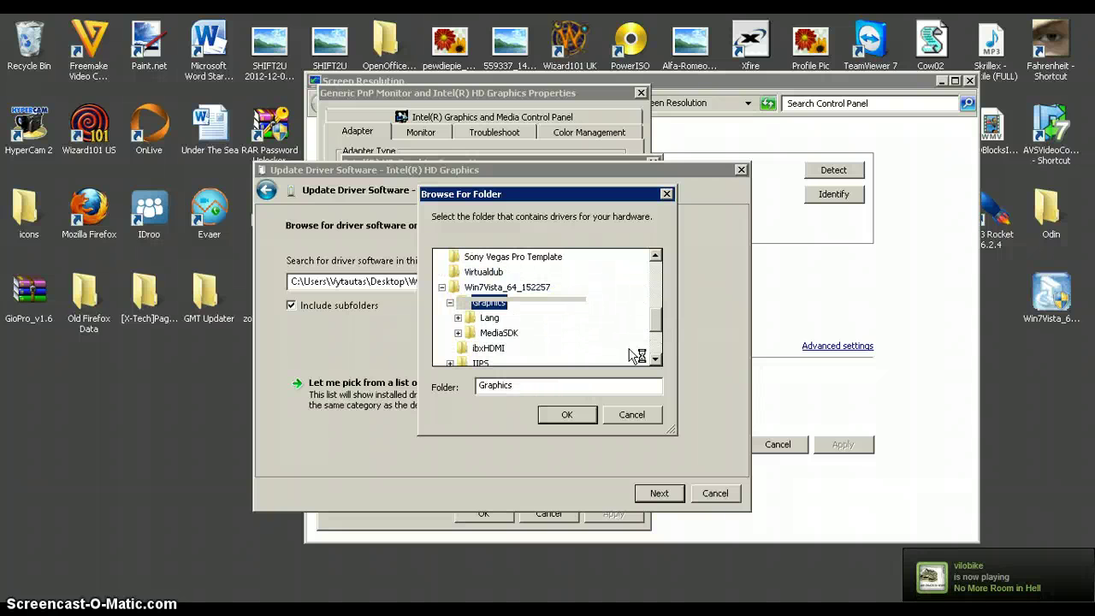
click(566, 415)
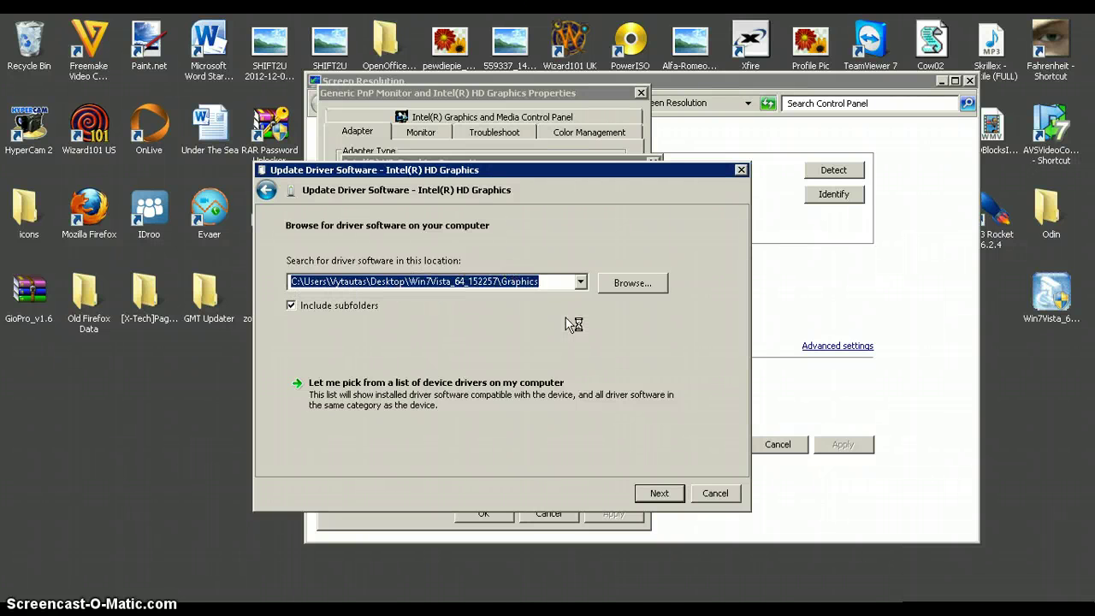
Search the Graphics folder and close the wizard after the driver-already-up-to-date message
click(546, 289)
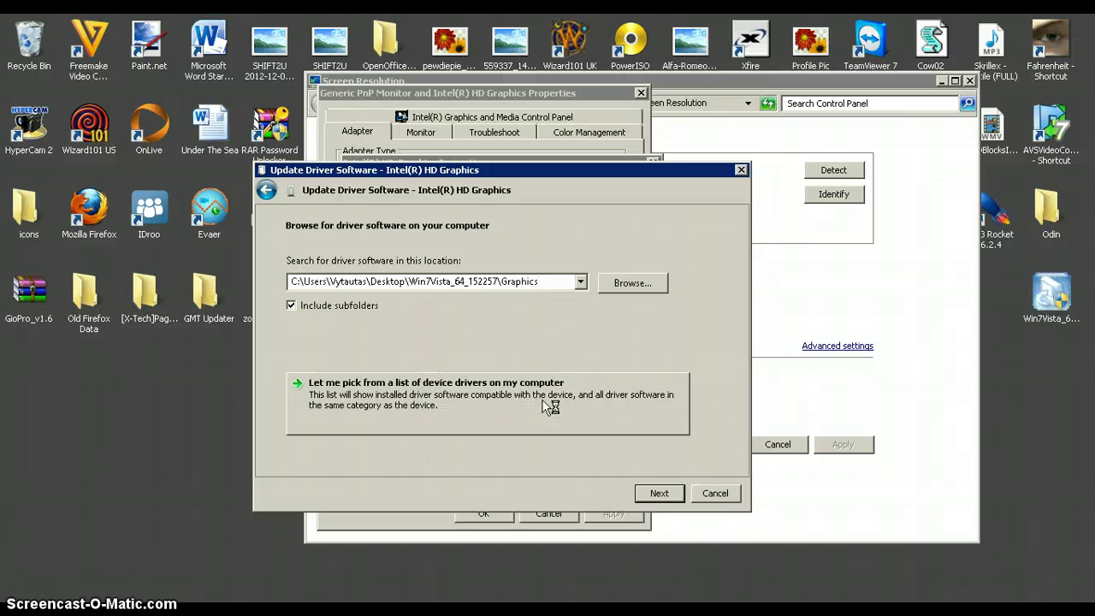
click(657, 494)
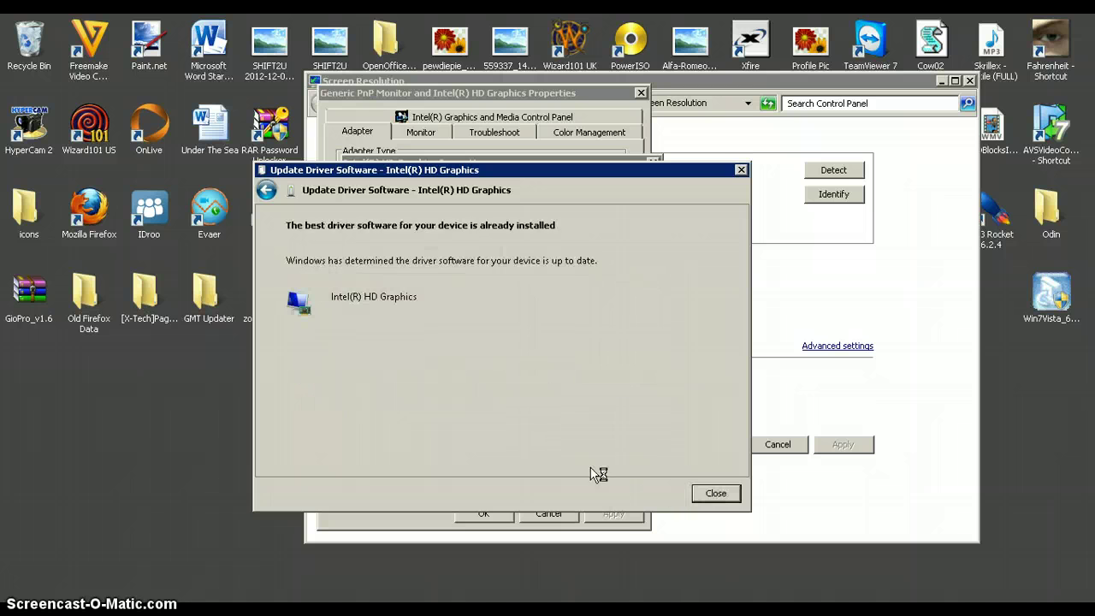
click(715, 495)
Reopen Update Driver Software and choose to pick from a list of drivers on the computer
key(Return)
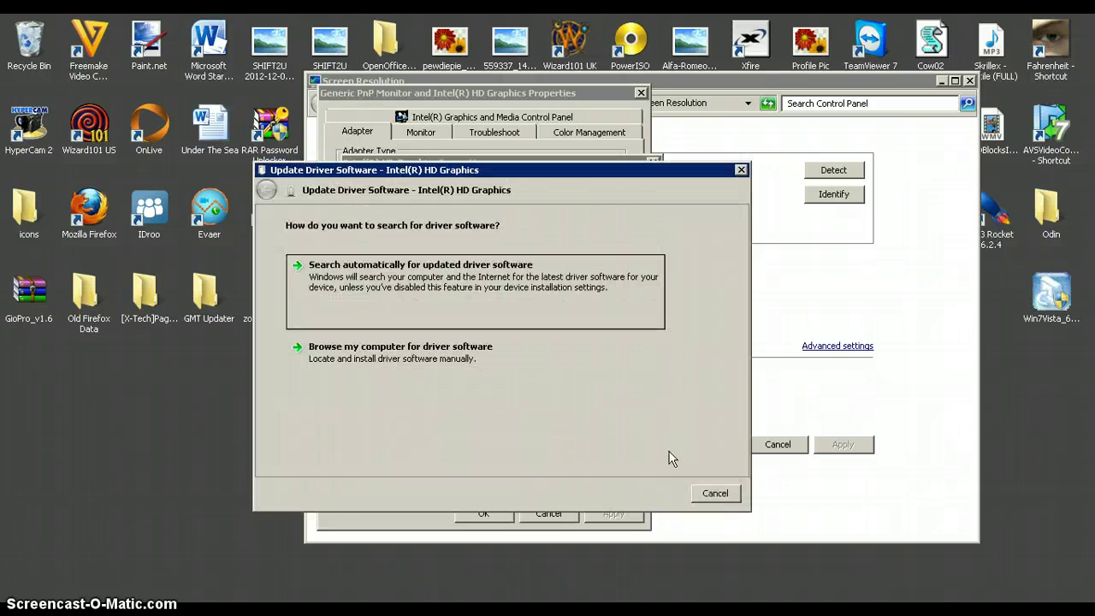
key(Tab)
key(Return)
key(Tab)
key(Tab)
key(Tab)
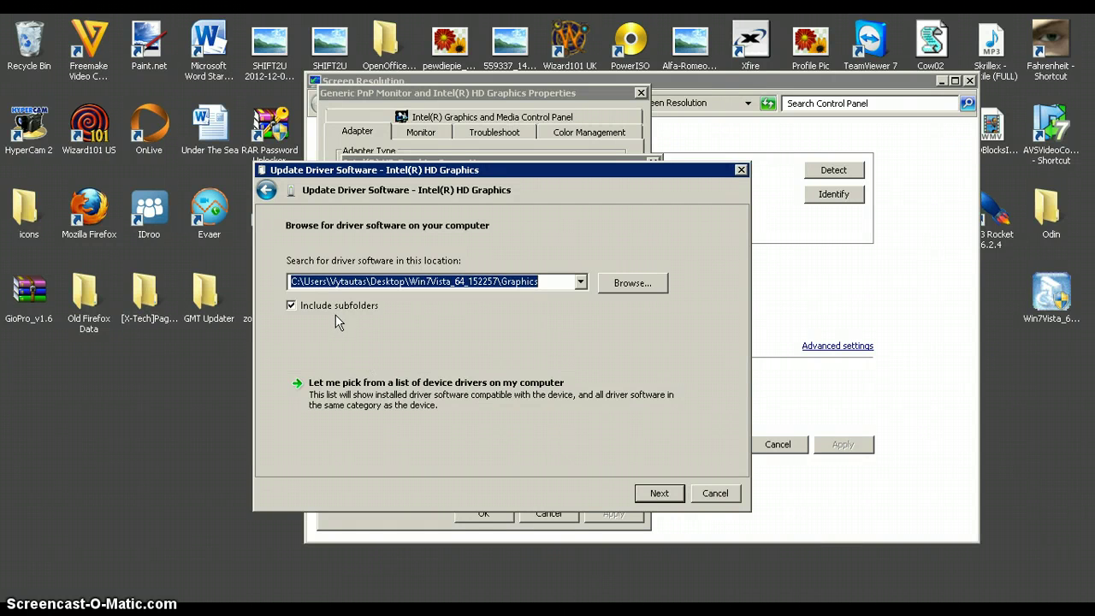
click(385, 384)
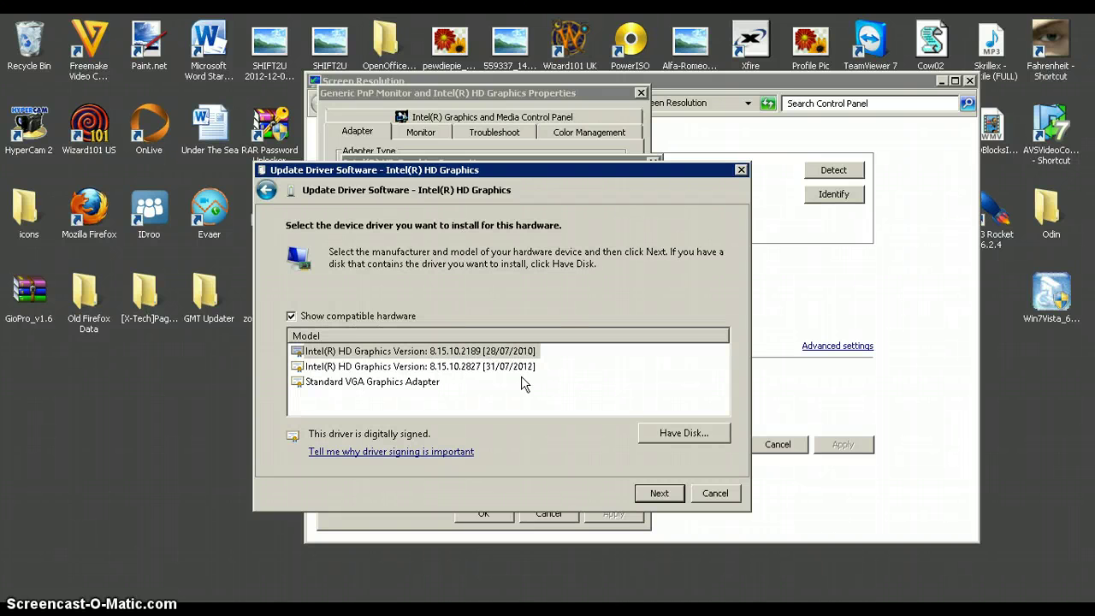
Use Have Disk to browse to Desktop\Win7Vista_64_152257\Graphics and select igdlh64.inf
click(664, 434)
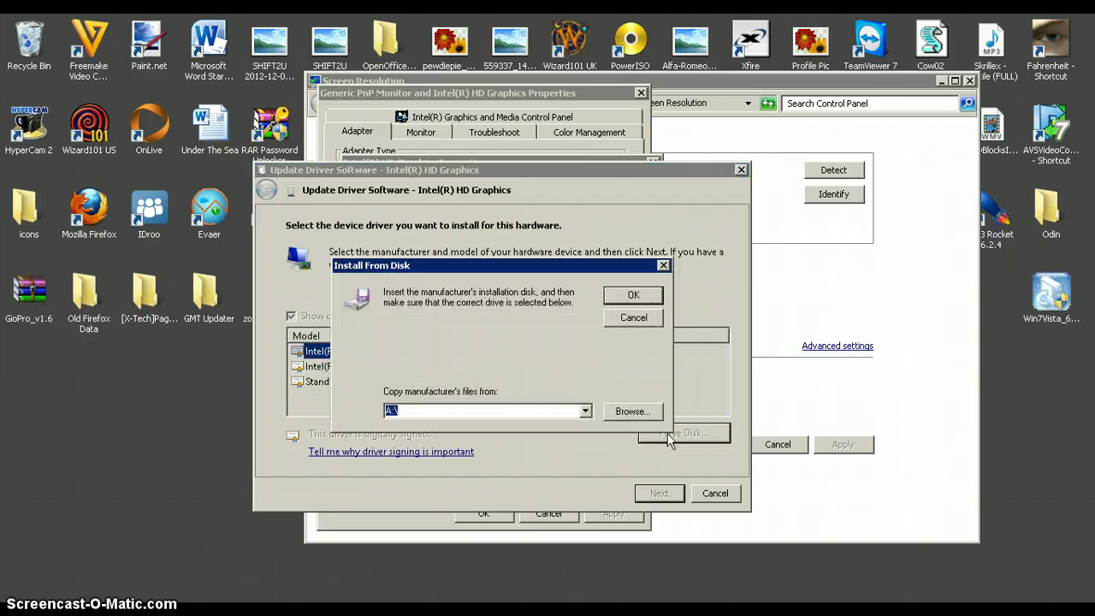
click(630, 411)
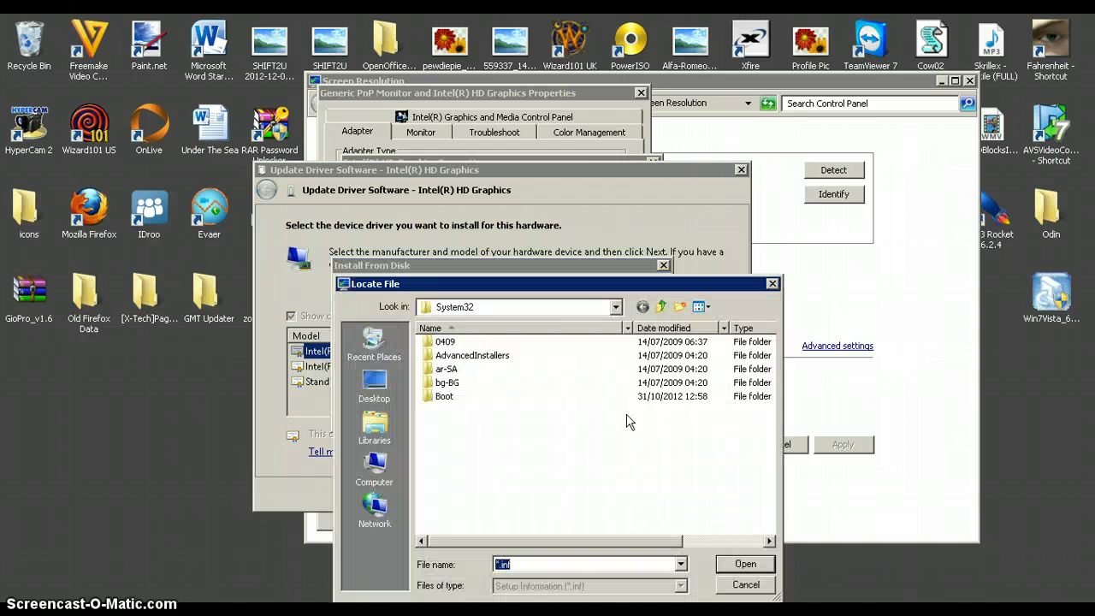
click(382, 385)
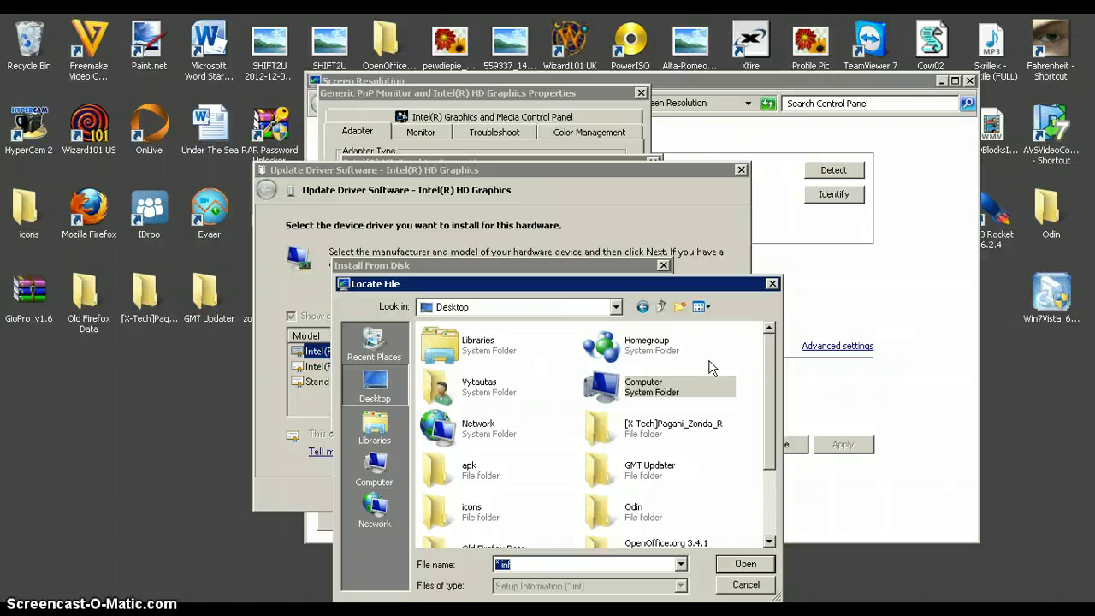
drag(773, 376, 760, 427)
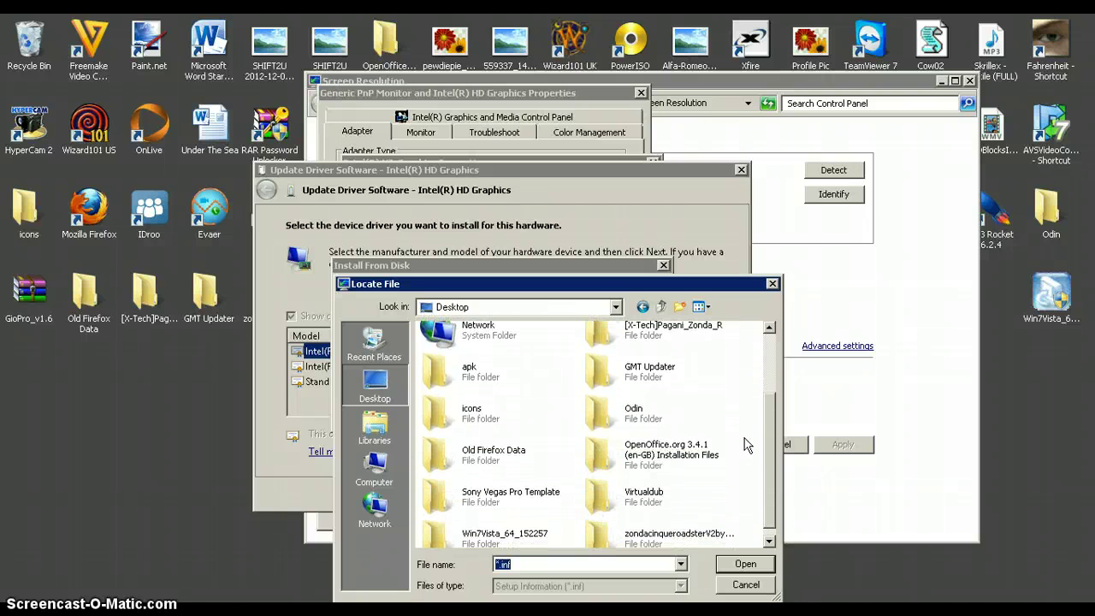
double_click(454, 537)
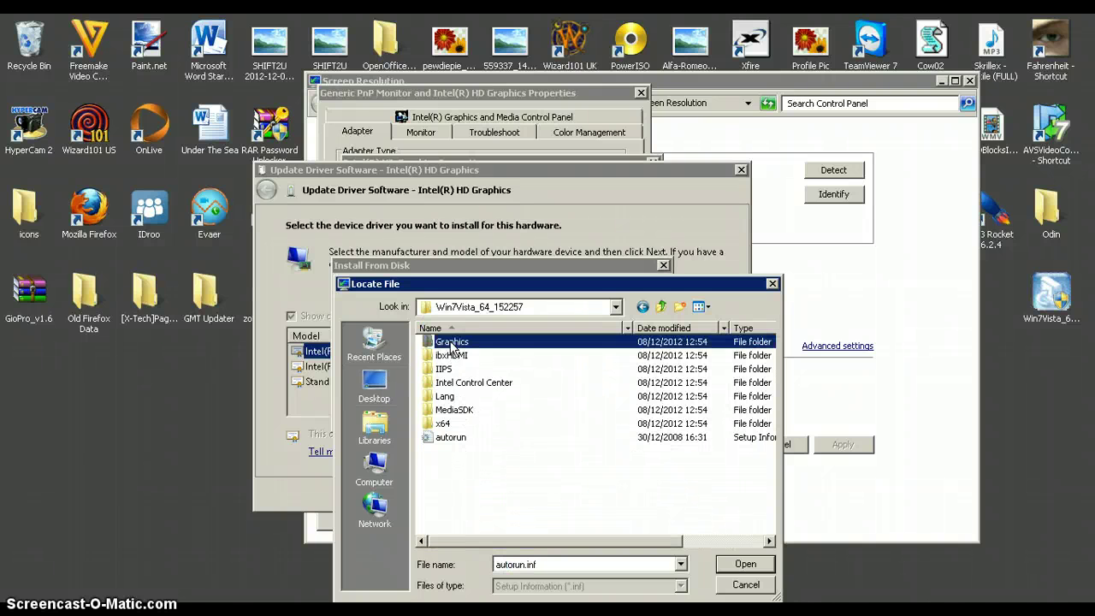
double_click(448, 343)
click(450, 373)
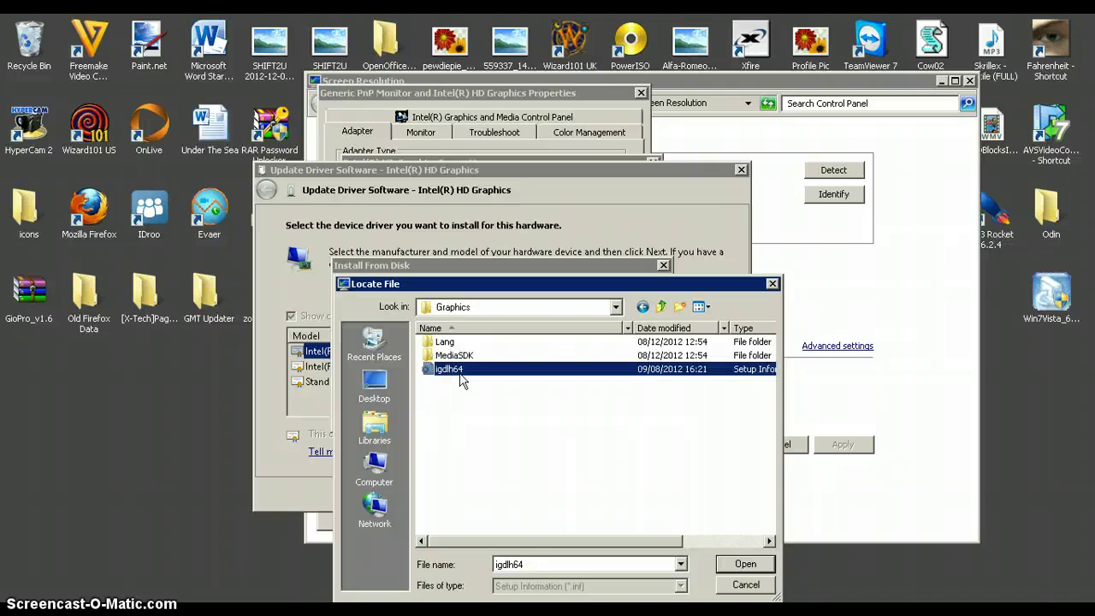
Confirm igdlh64.inf as the disk source and start installing the Intel(R) HD Graphics driver
click(734, 566)
key(Return)
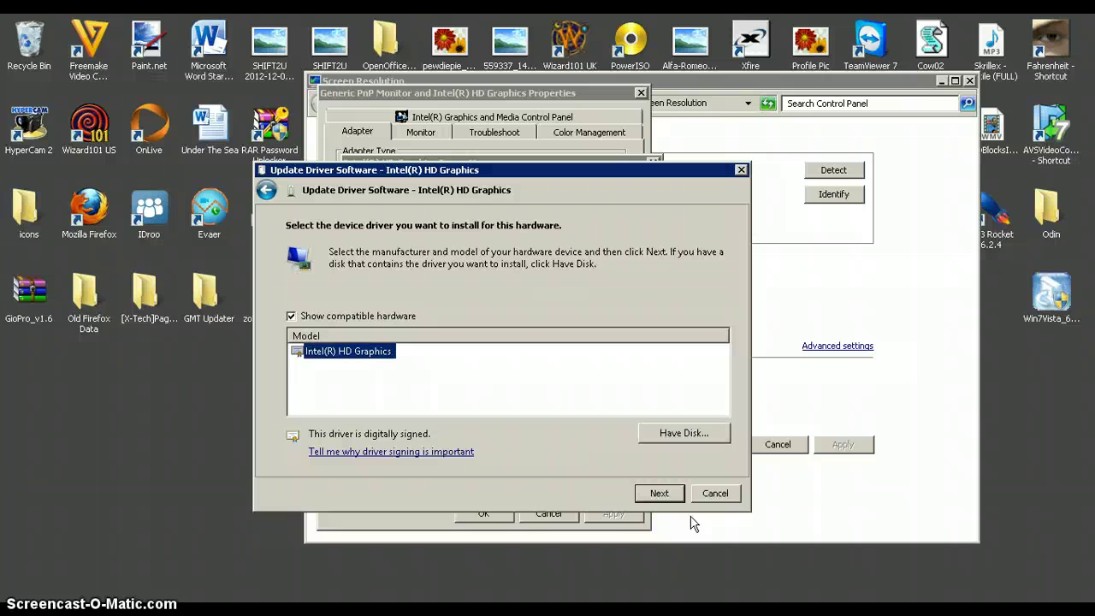
key(Return)
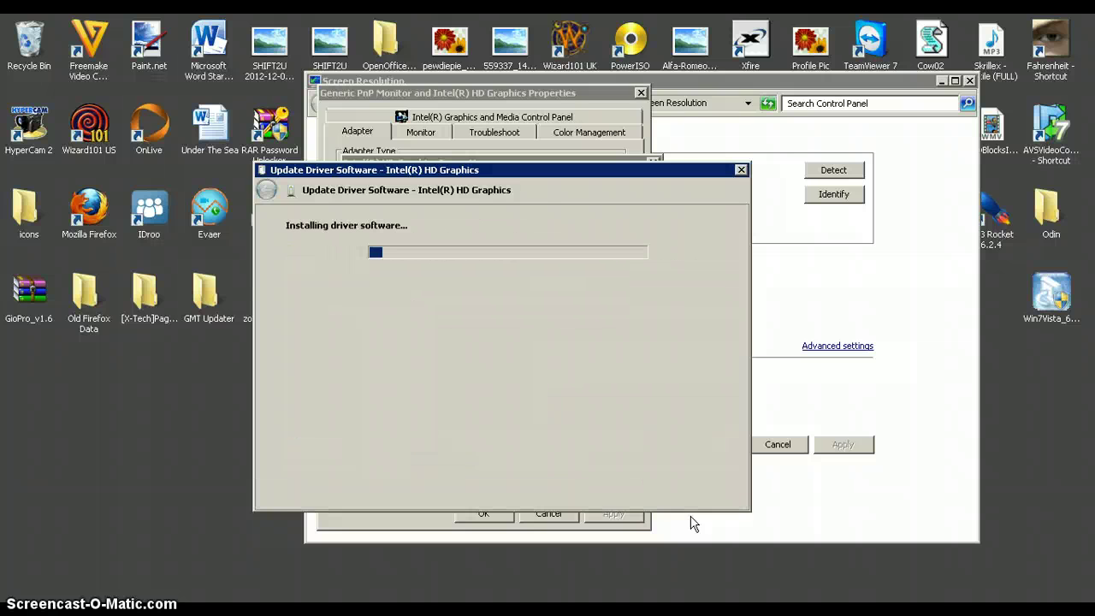